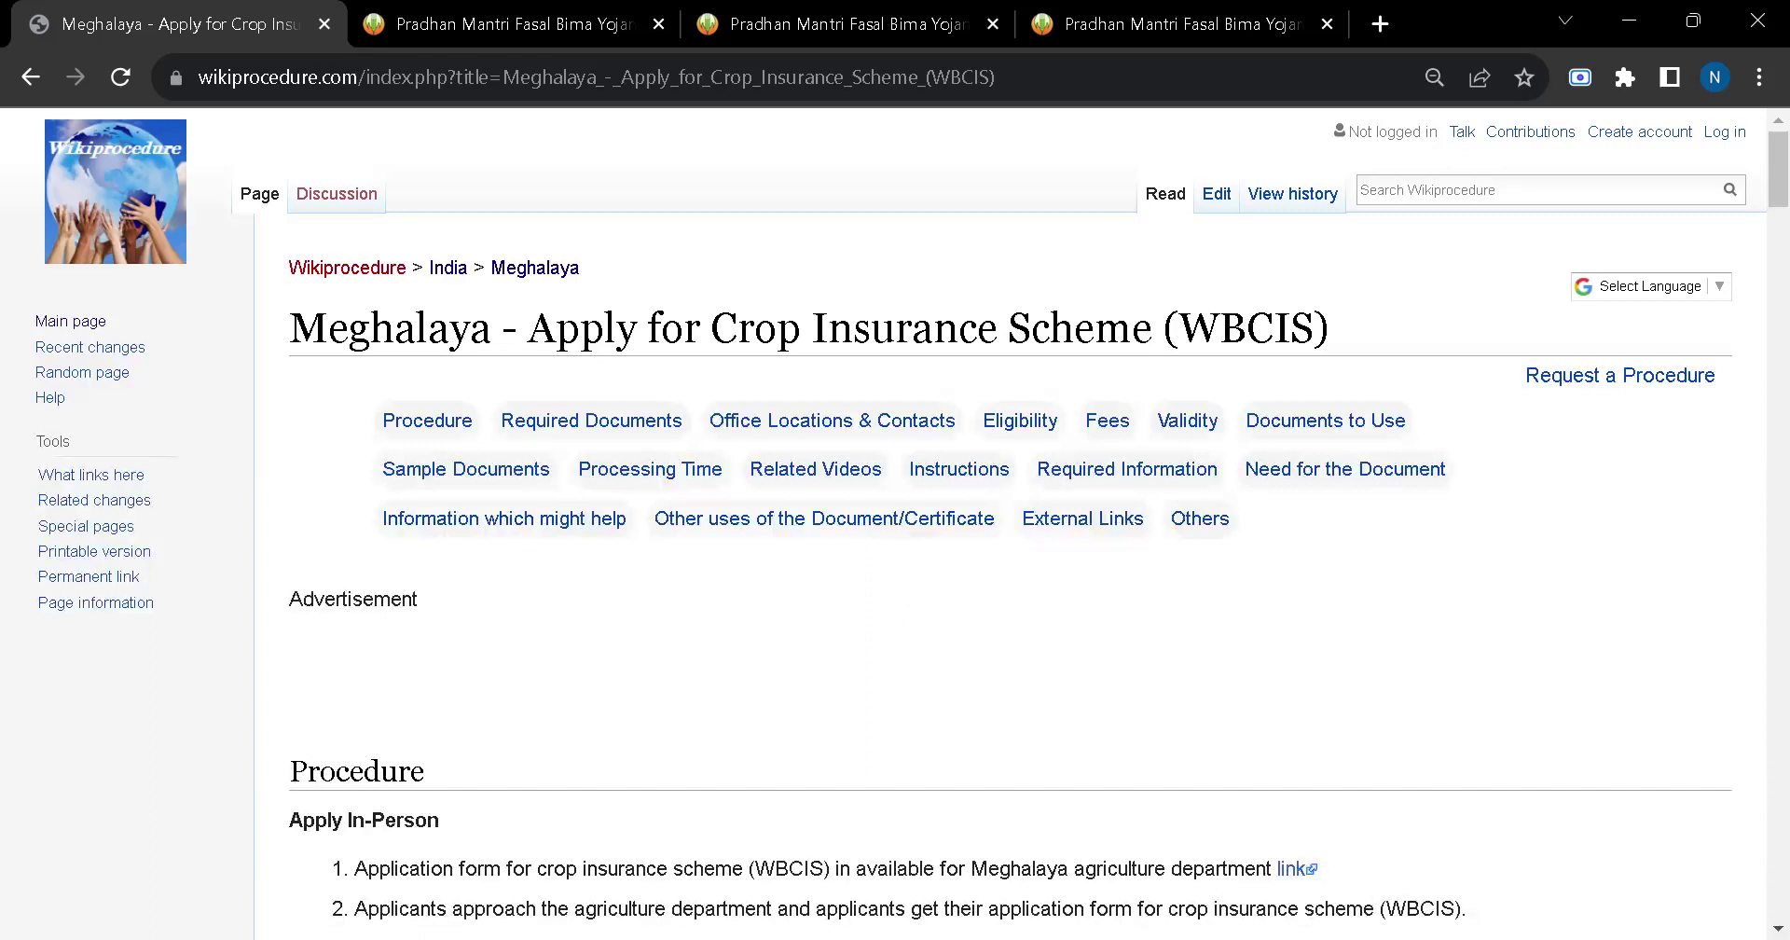
- Show the guide page's web address and view its list of available translation languages, leaving the language unchanged
click(974, 77)
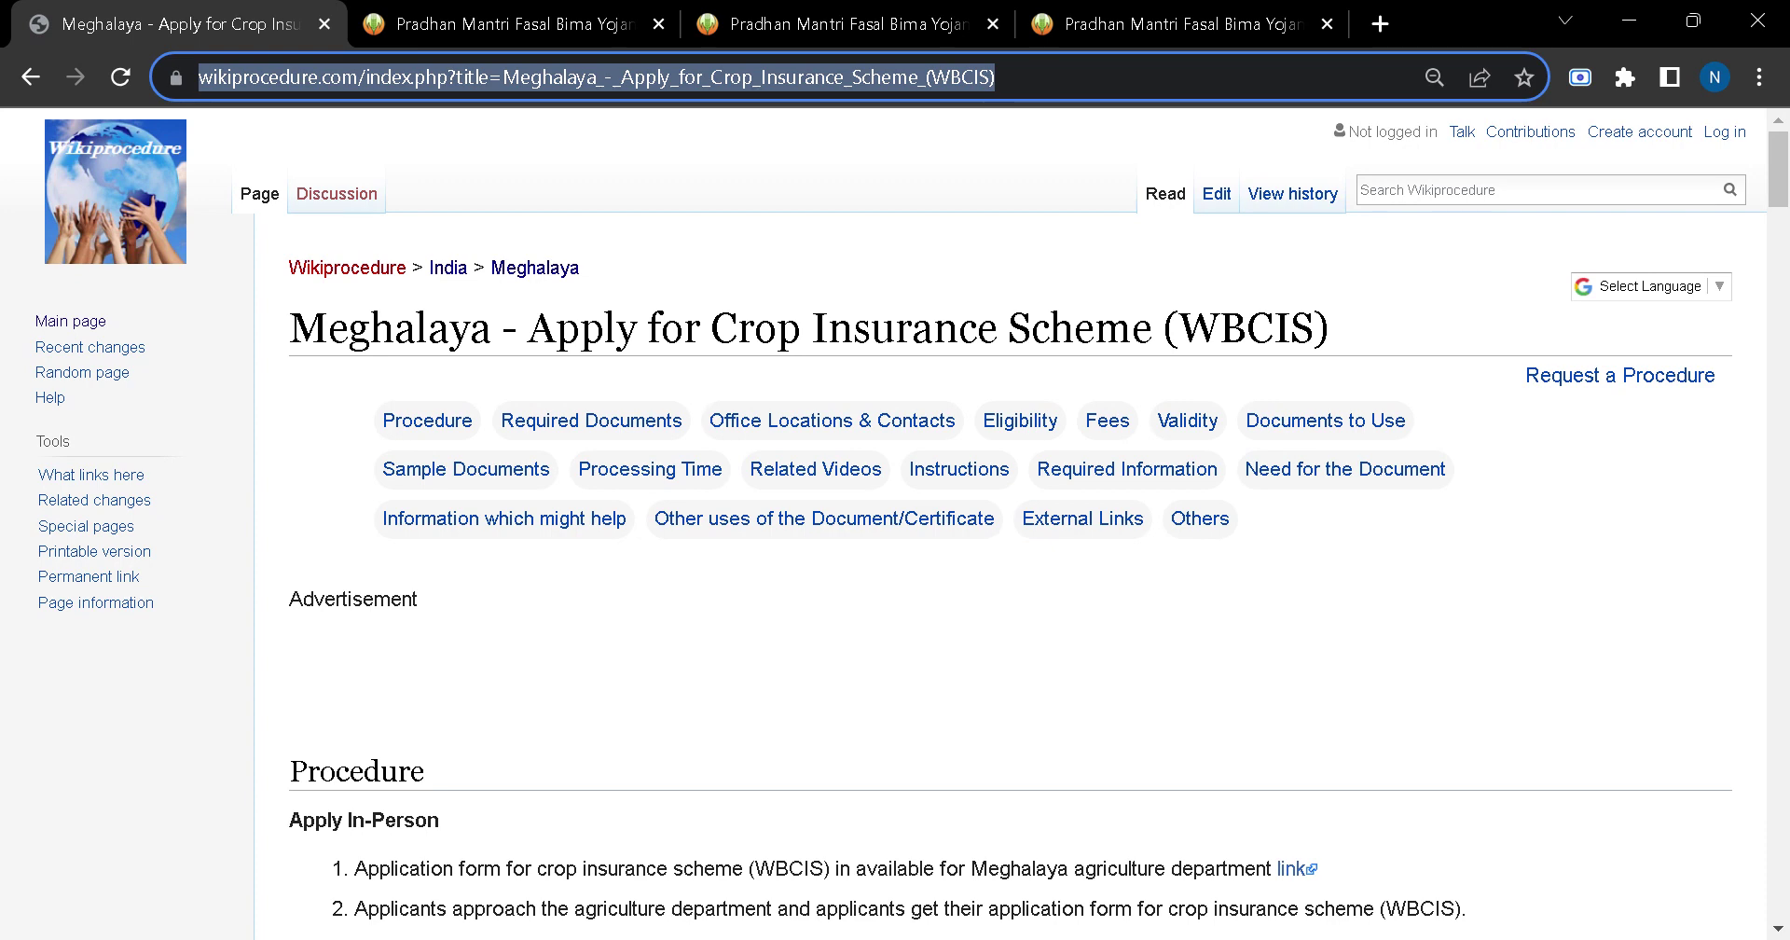
click(1204, 653)
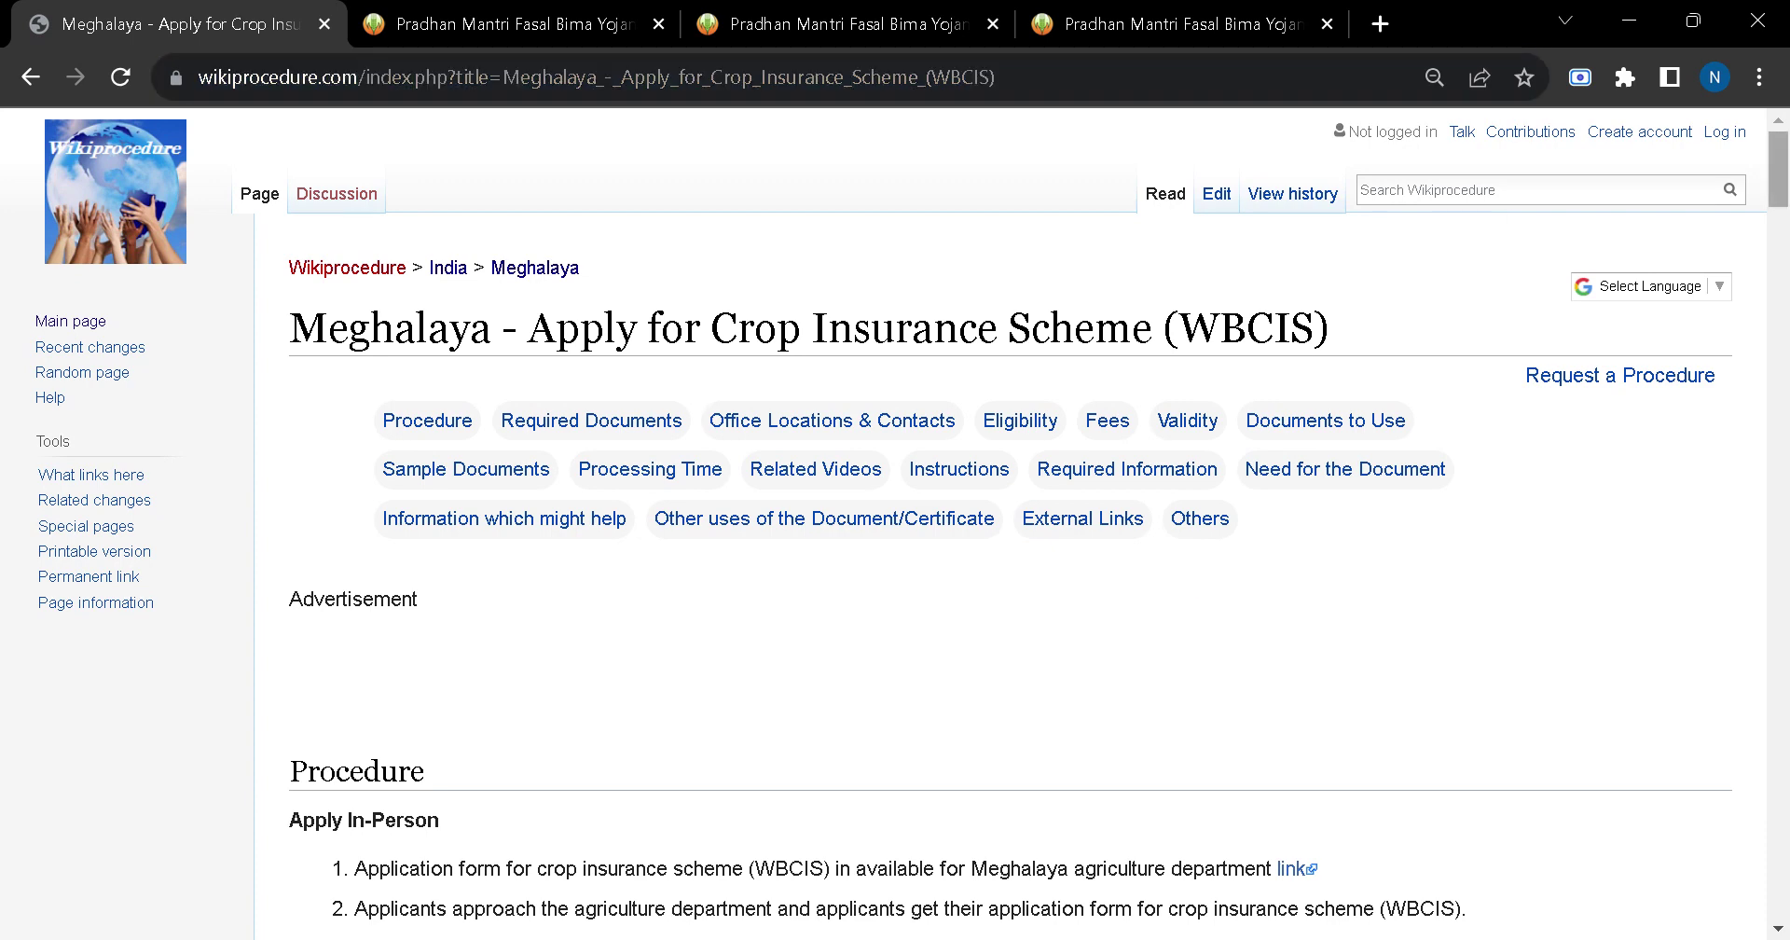
click(1718, 288)
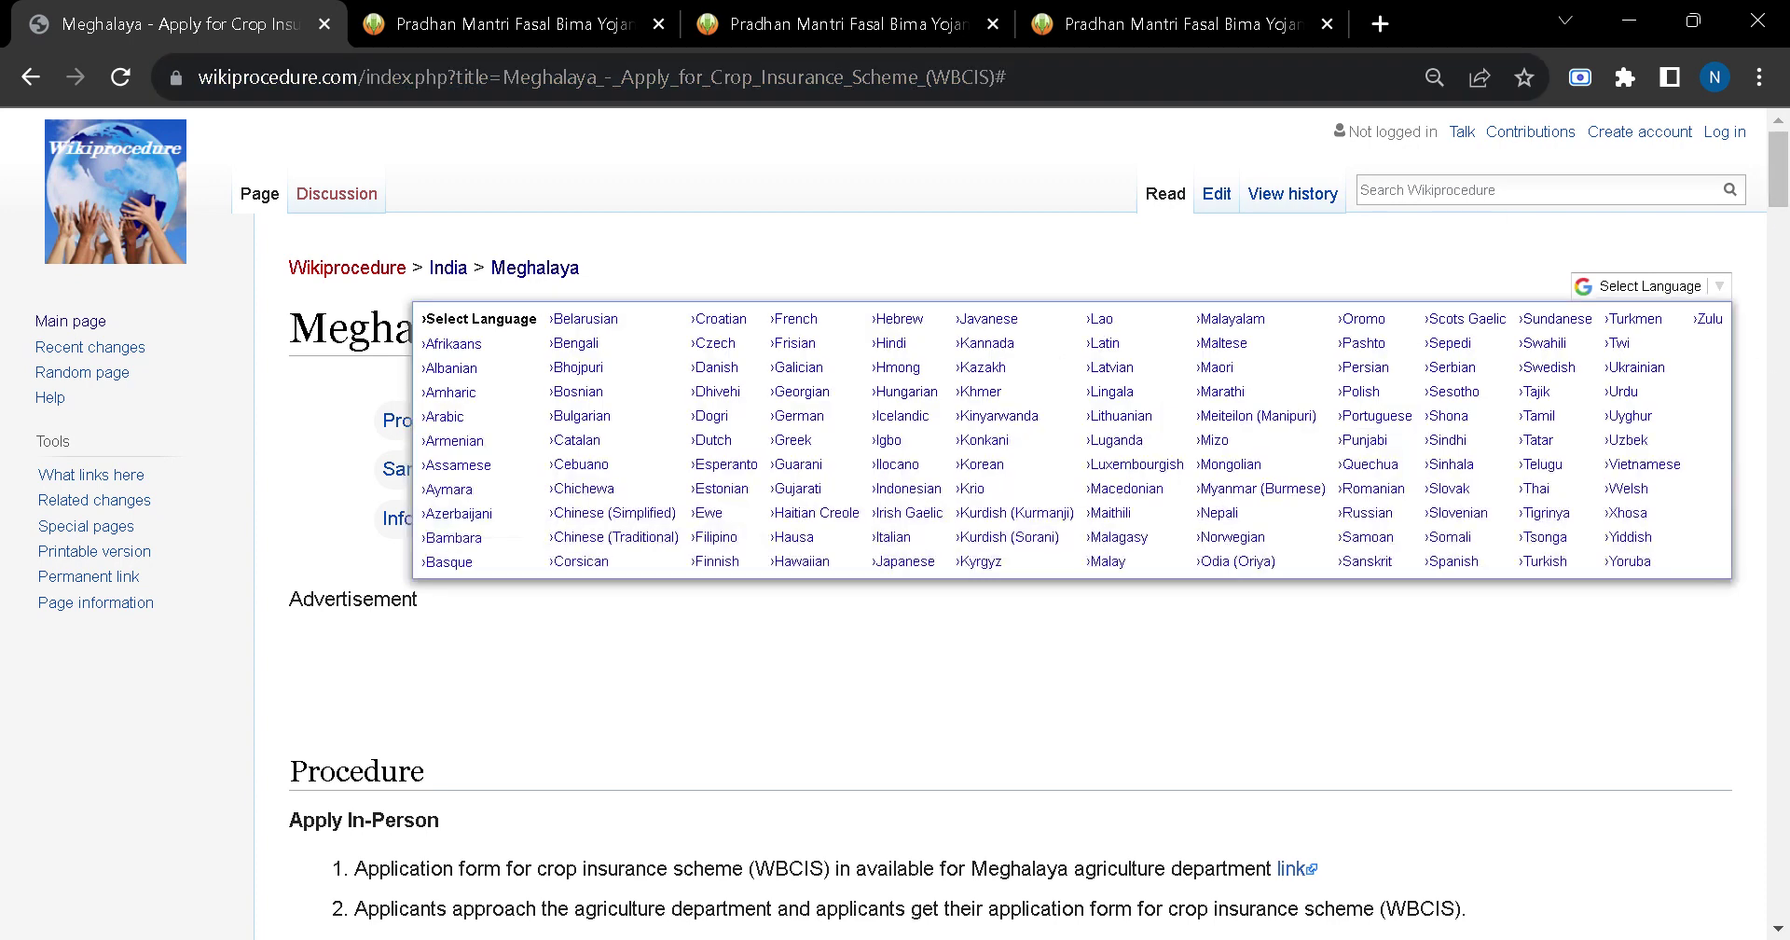
click(1756, 515)
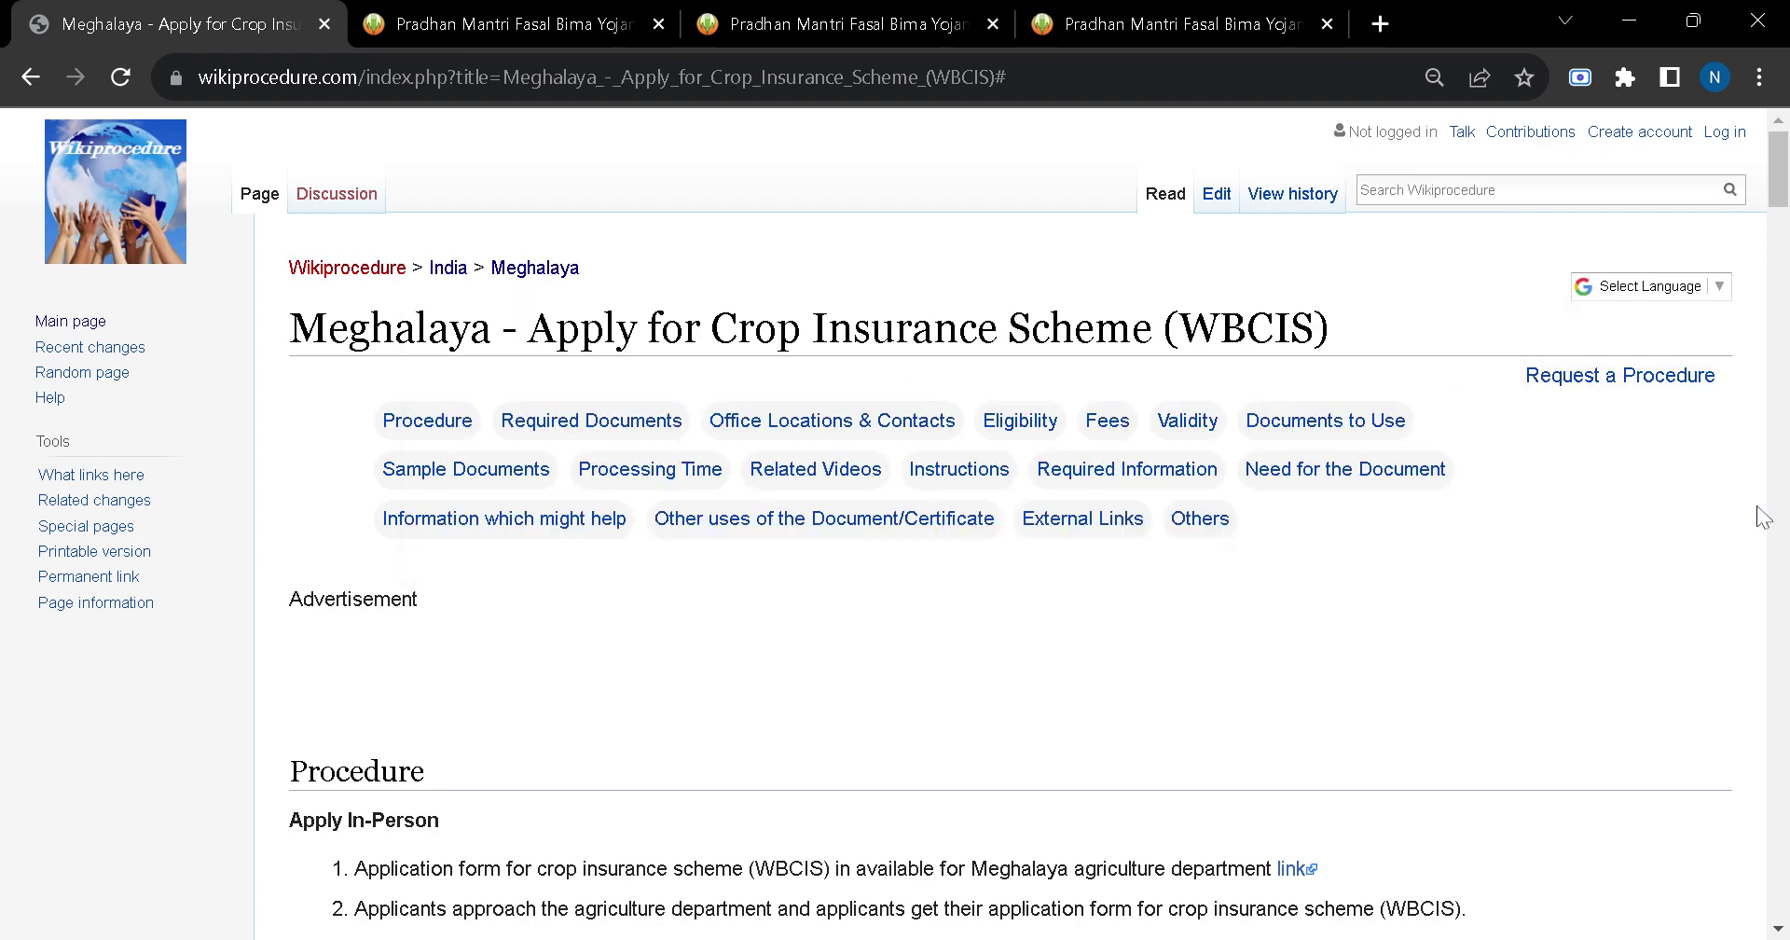
- Review the guide's office contacts, eligibility, required documents, and the in-person and online application procedures
drag(1775, 166, 1780, 443)
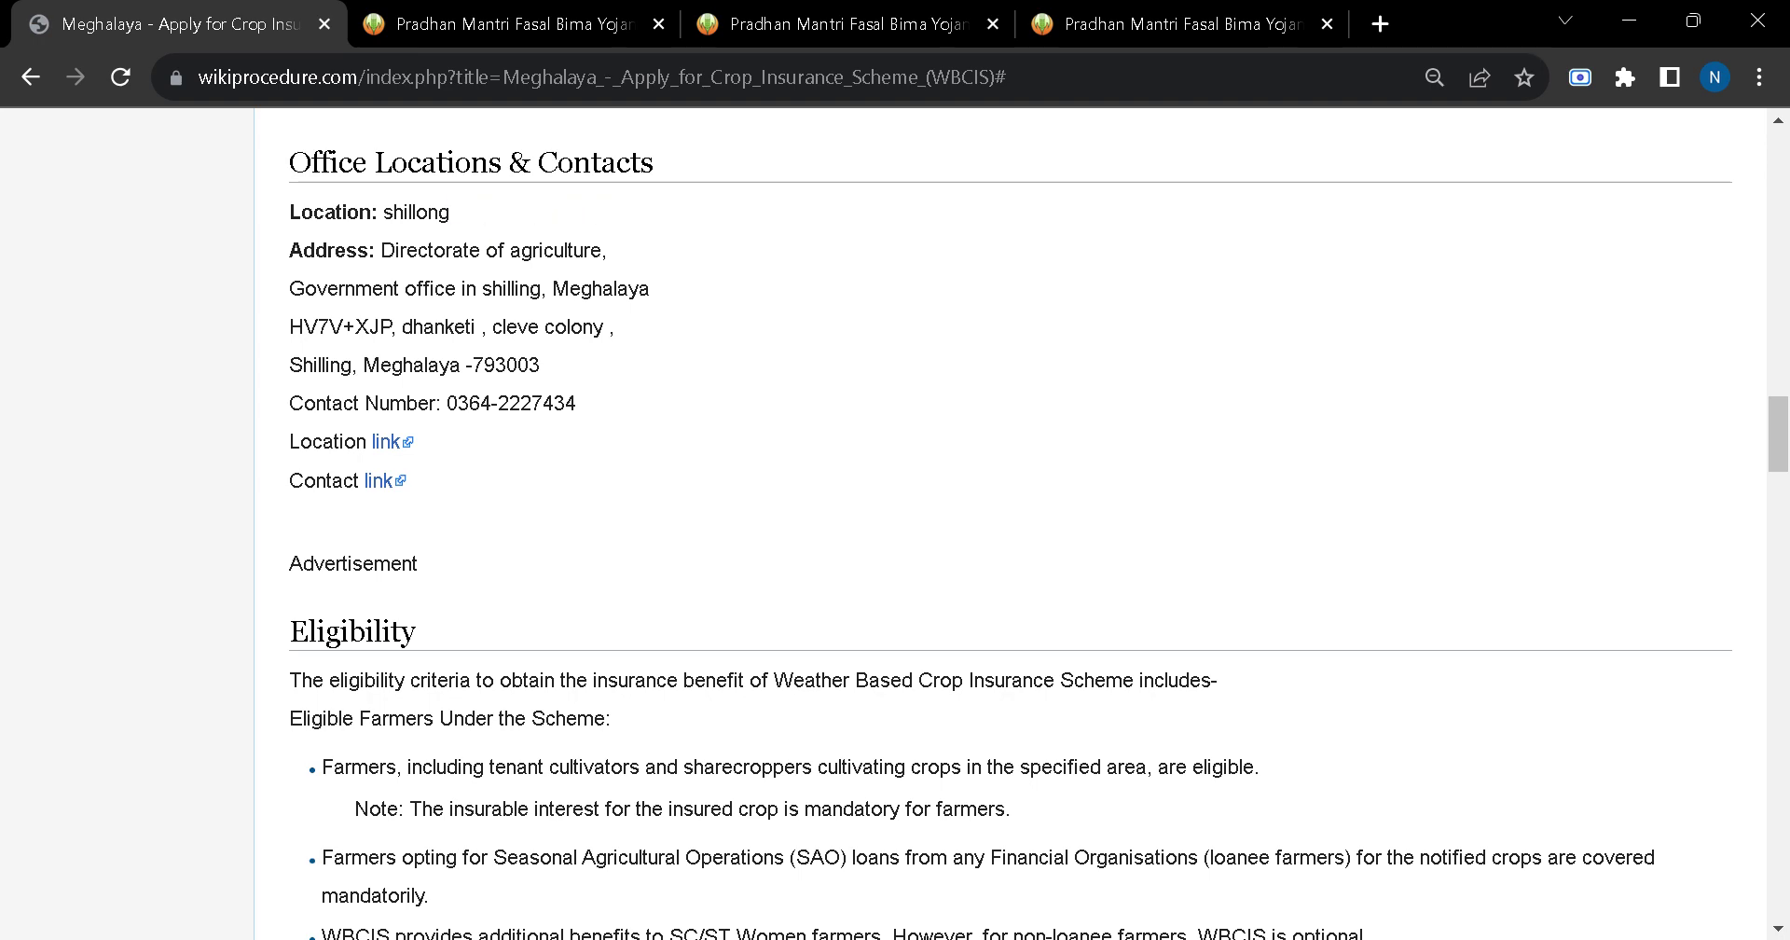
drag(1781, 464, 1781, 378)
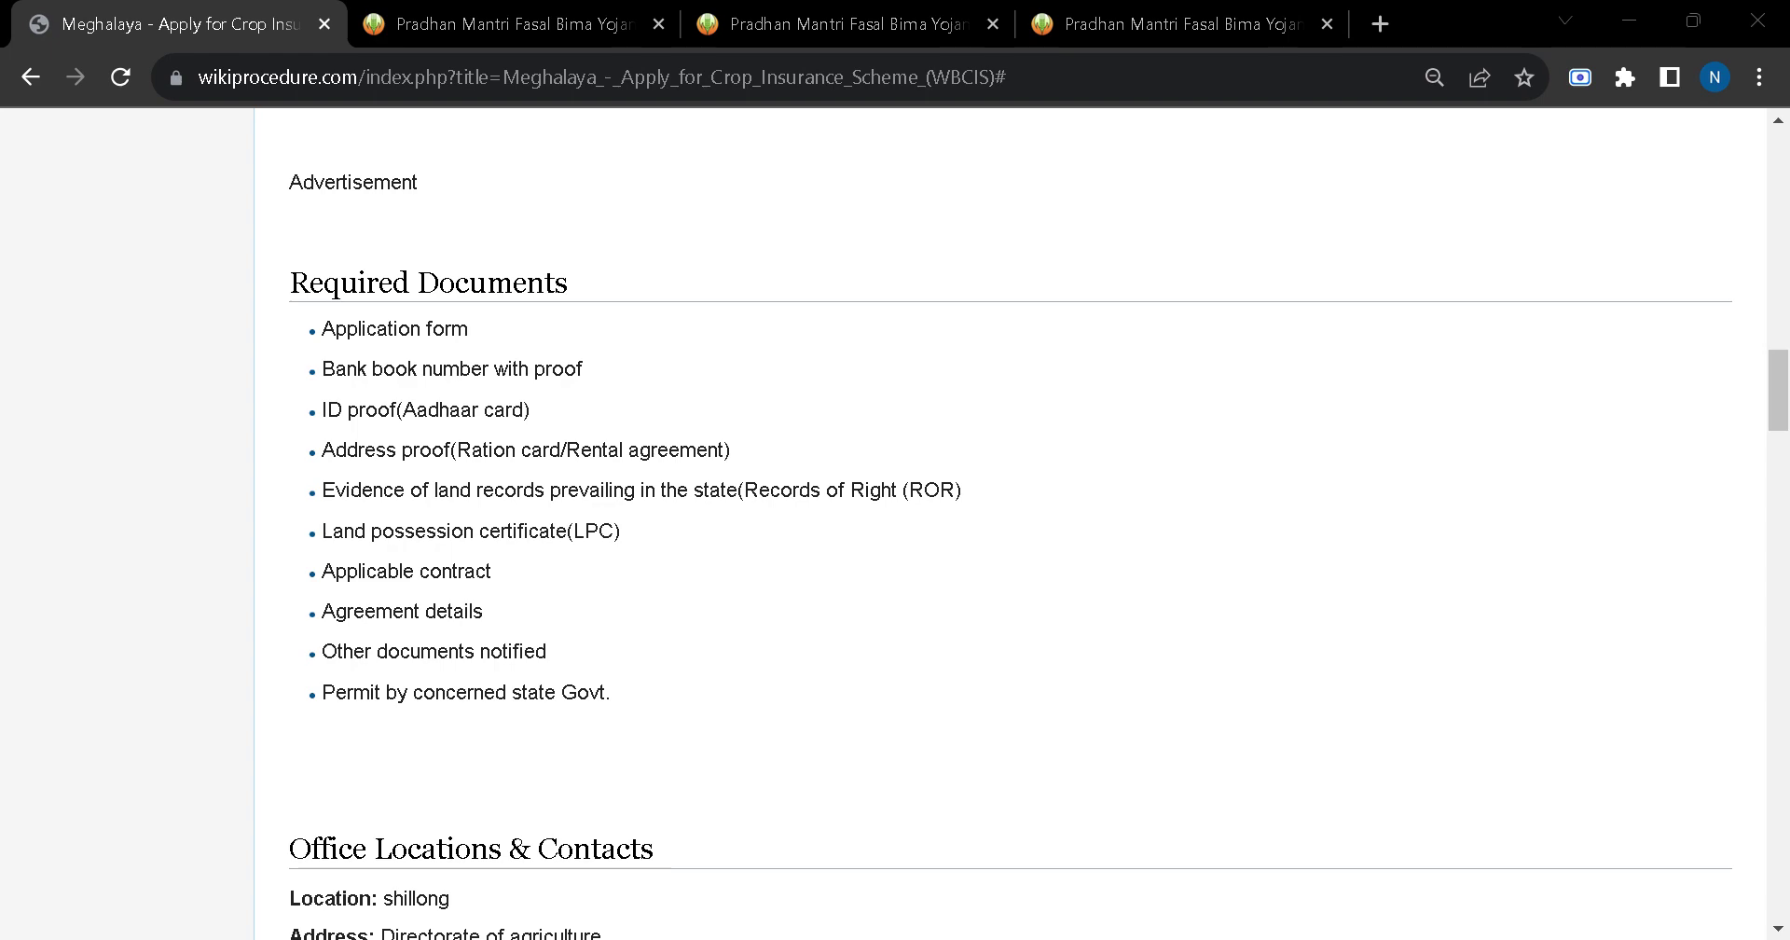
scroll(1781, 387, up, 4)
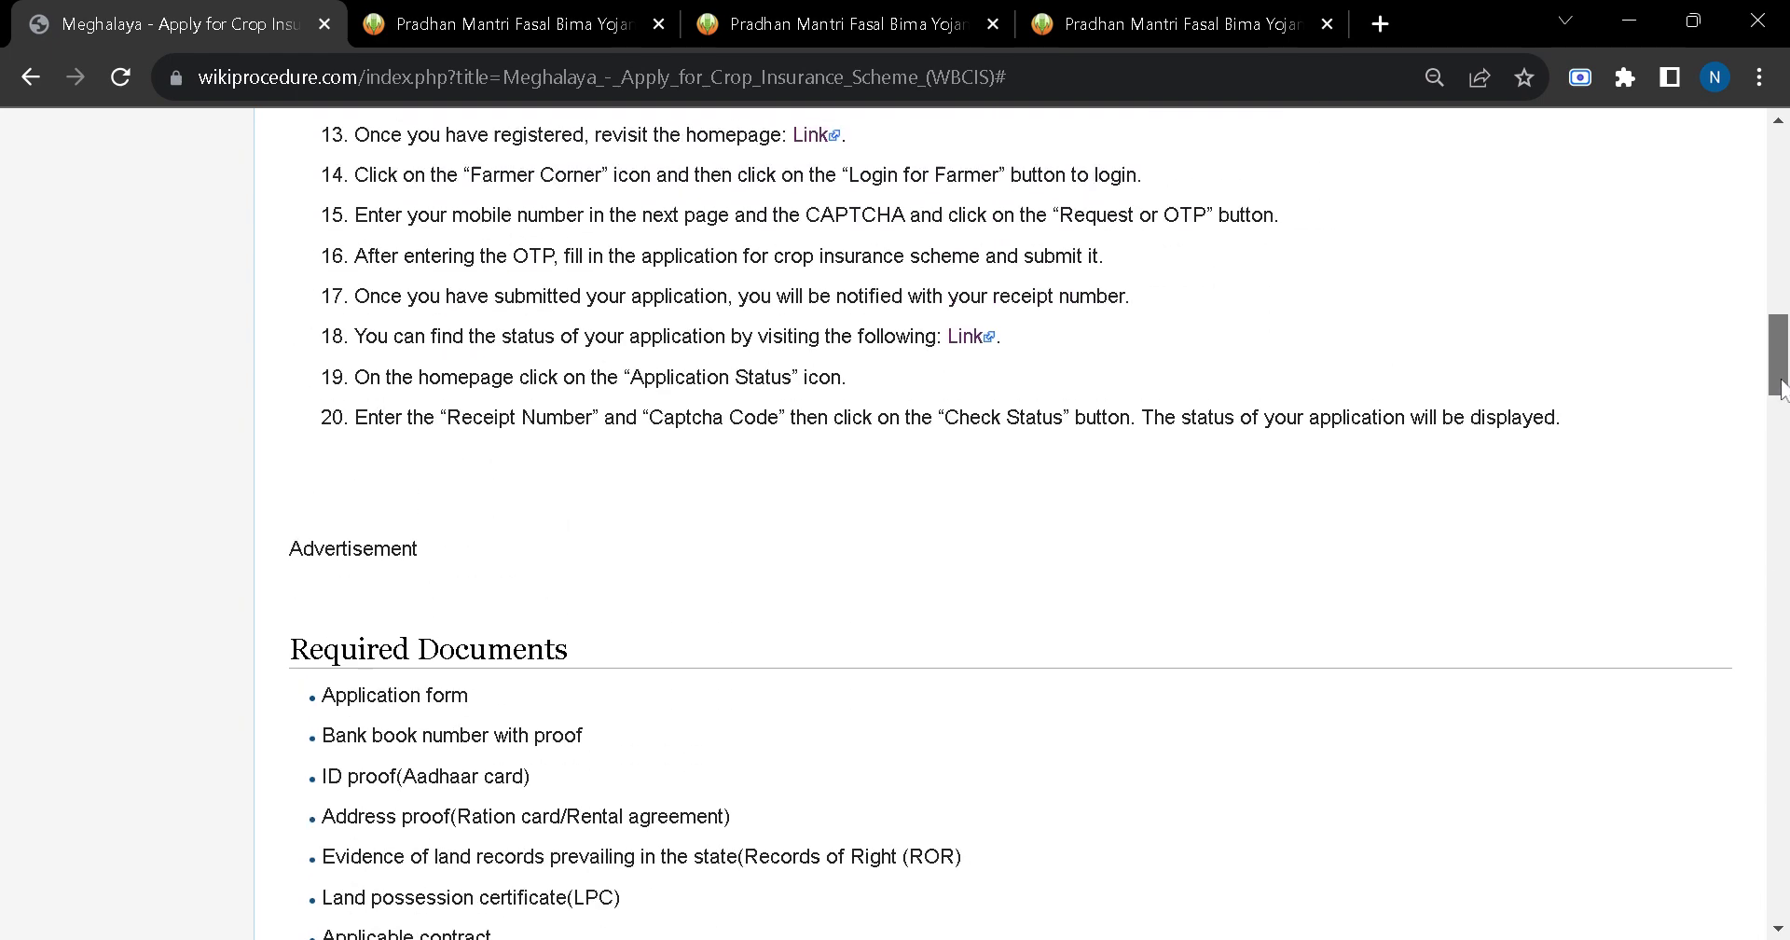
scroll(1781, 386, up, 7)
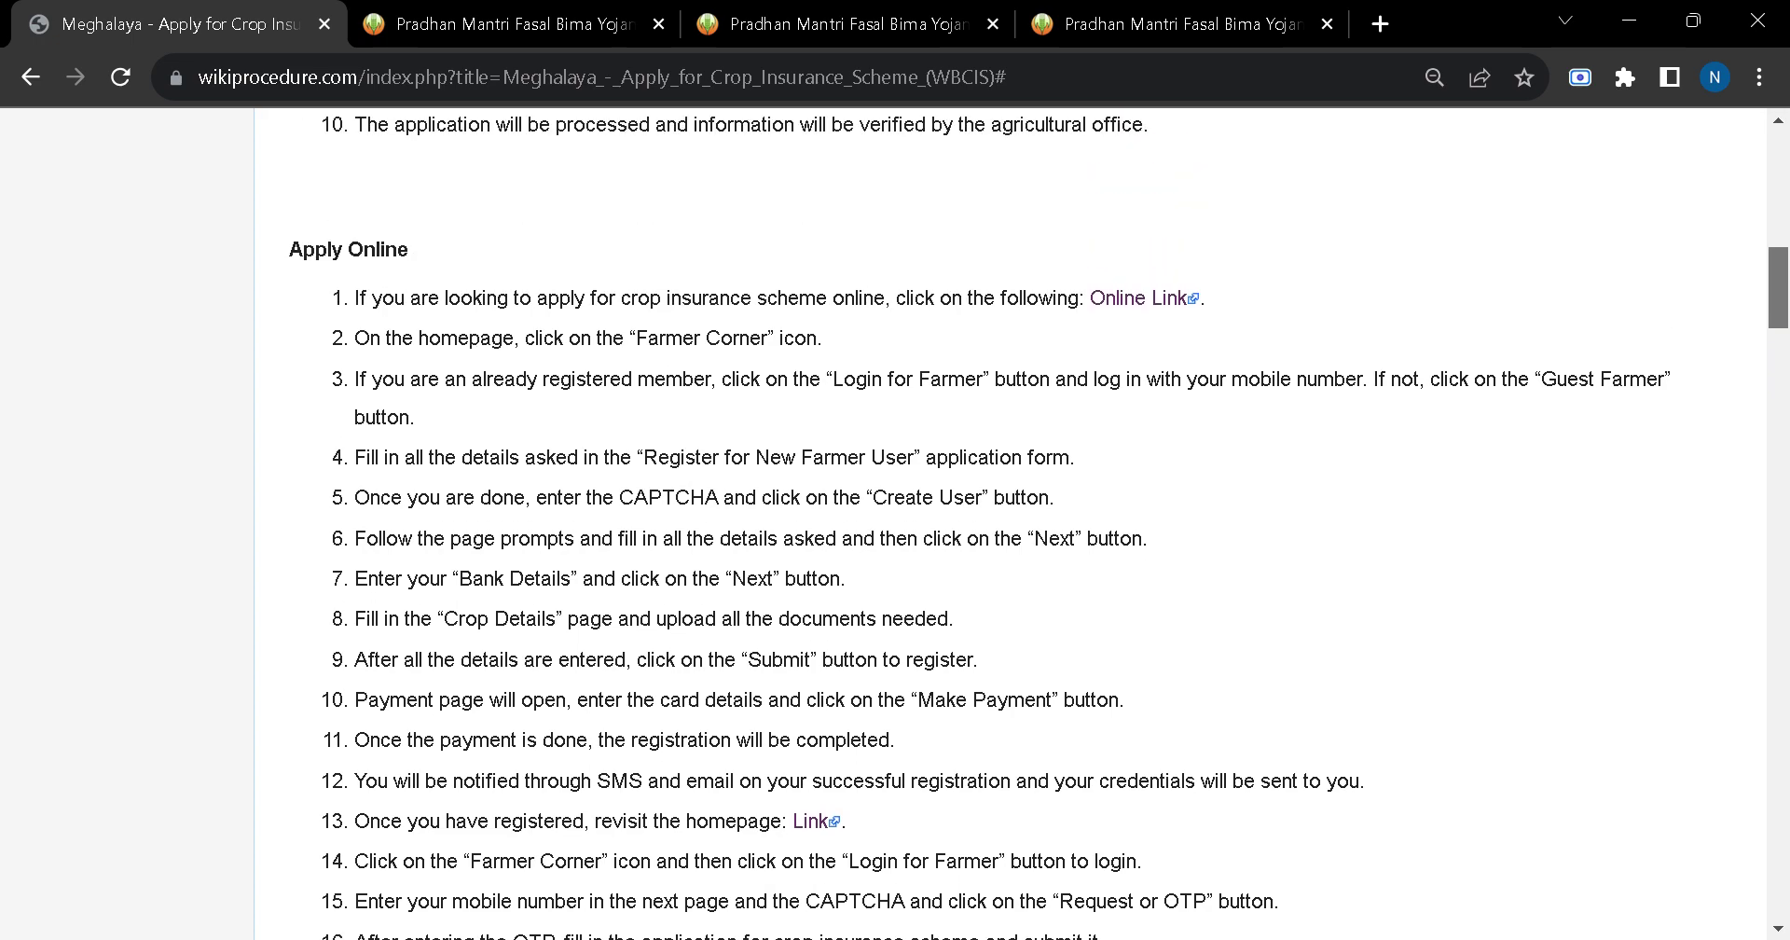
scroll(1782, 296, up, 2)
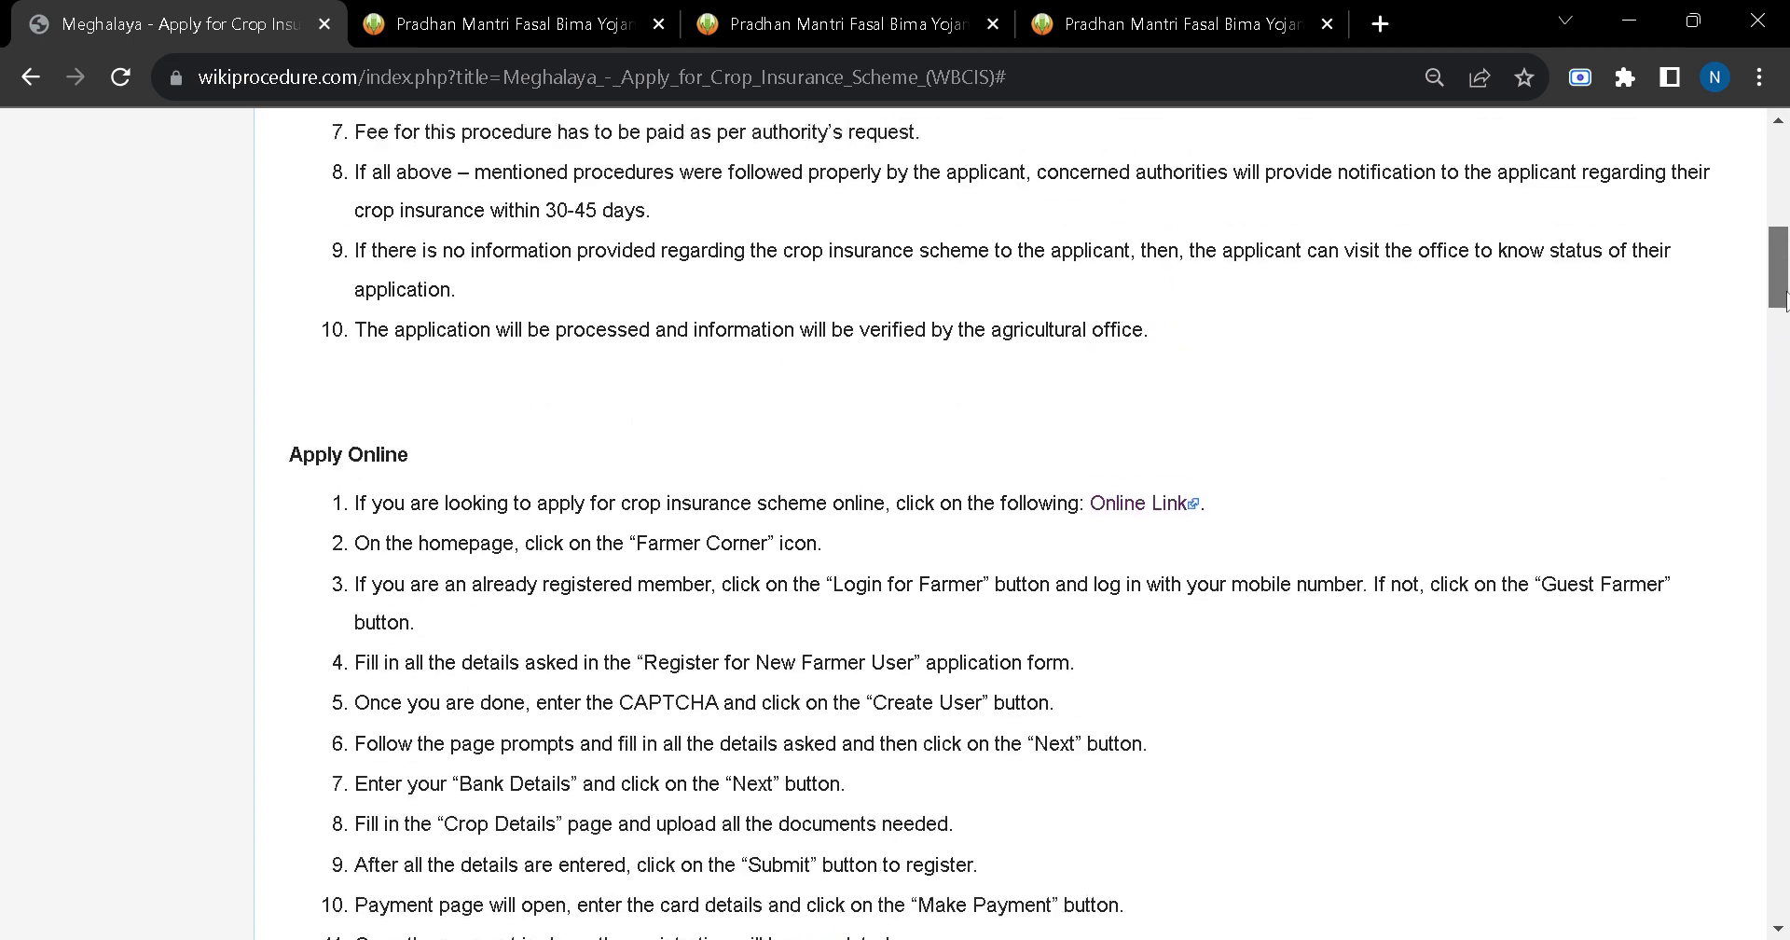
drag(1783, 297, 1778, 254)
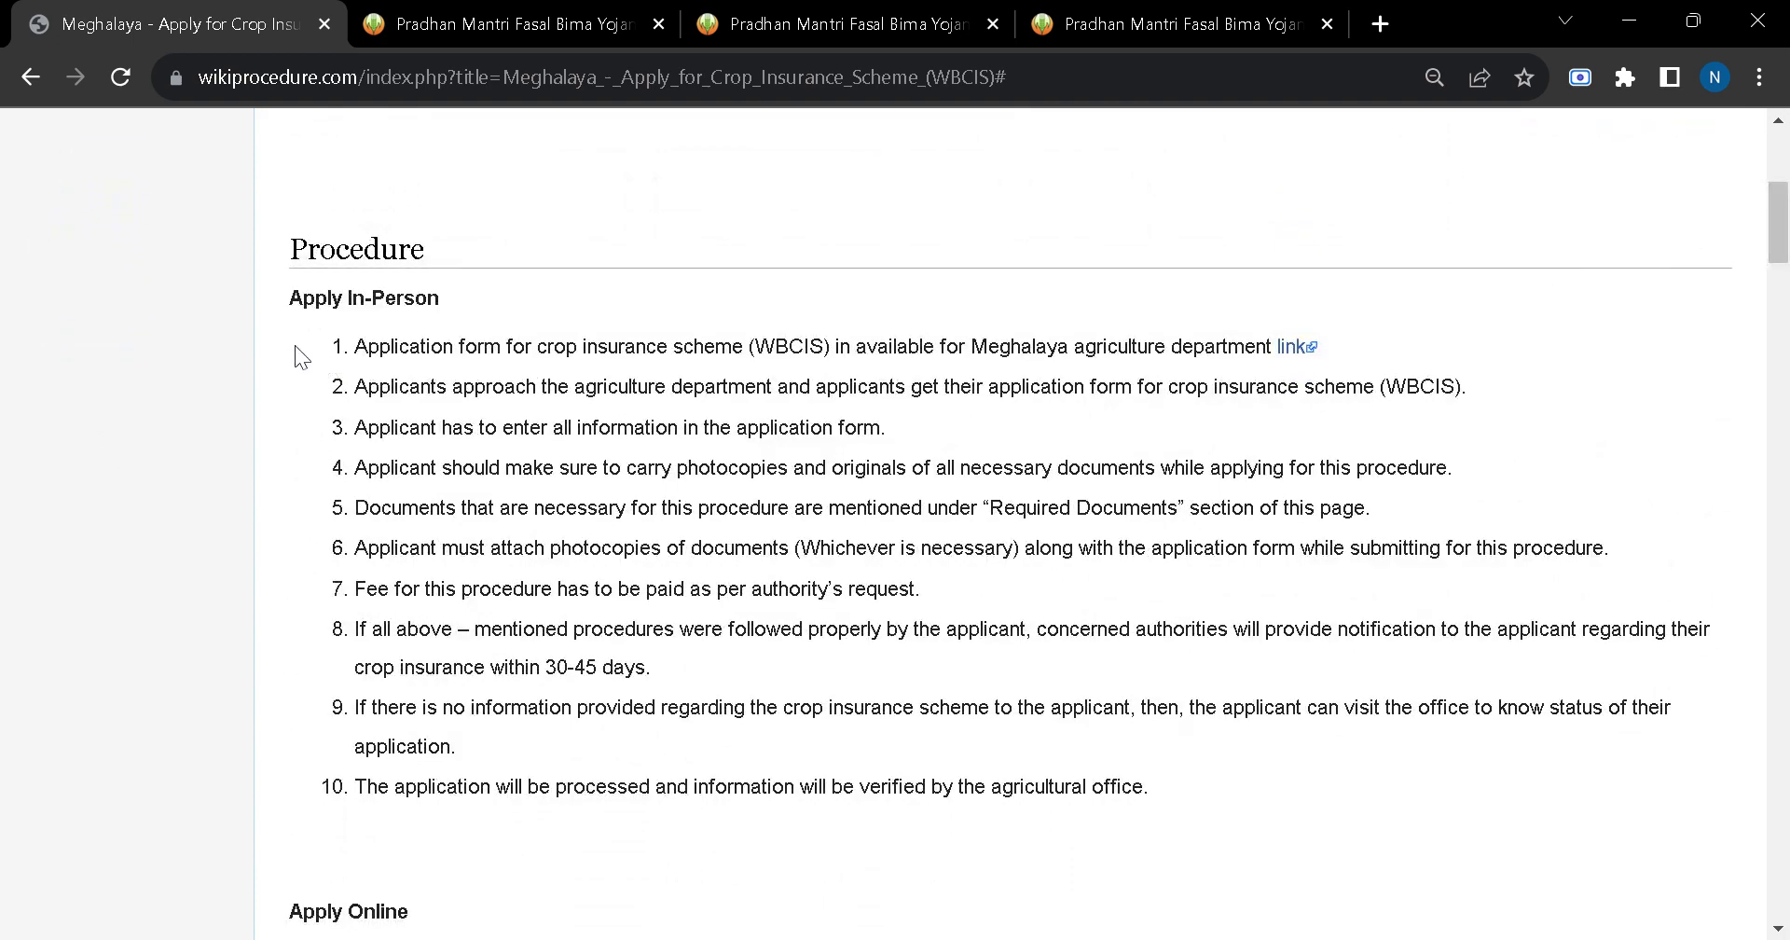
drag(1778, 223, 1778, 296)
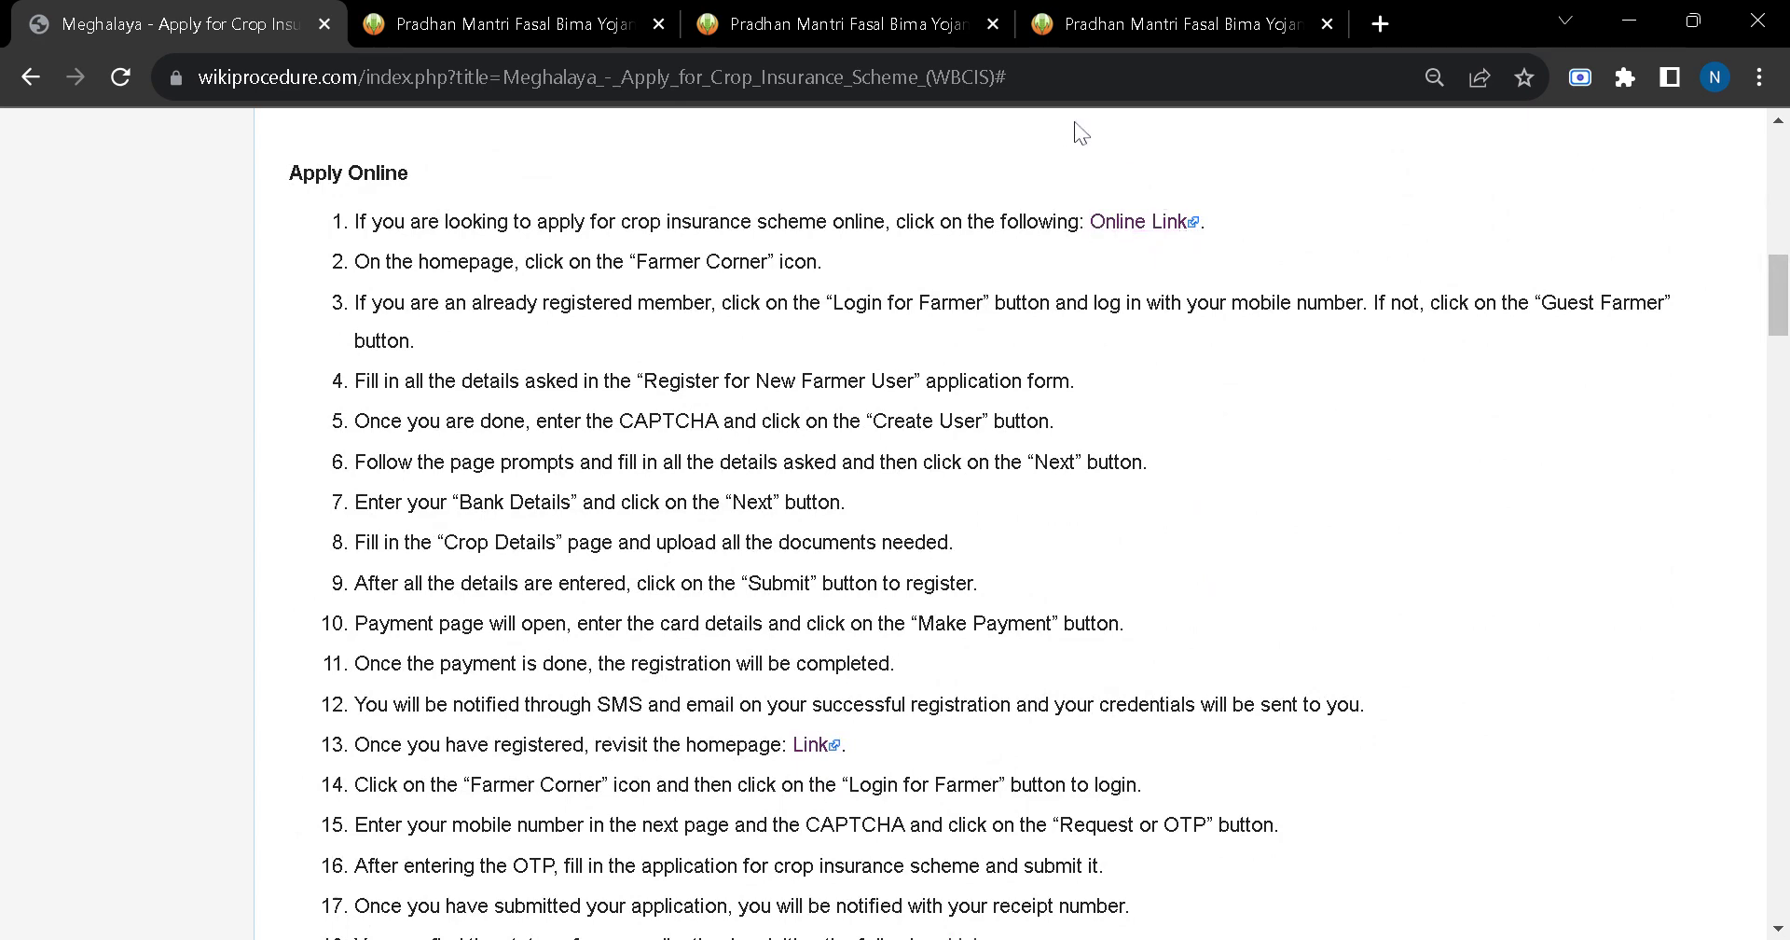
- Switch to the Pradhan Mantri Fasal Bima Yojana portal and open the new farmer registration form through Farmer Corner as a Guest Farmer
click(522, 21)
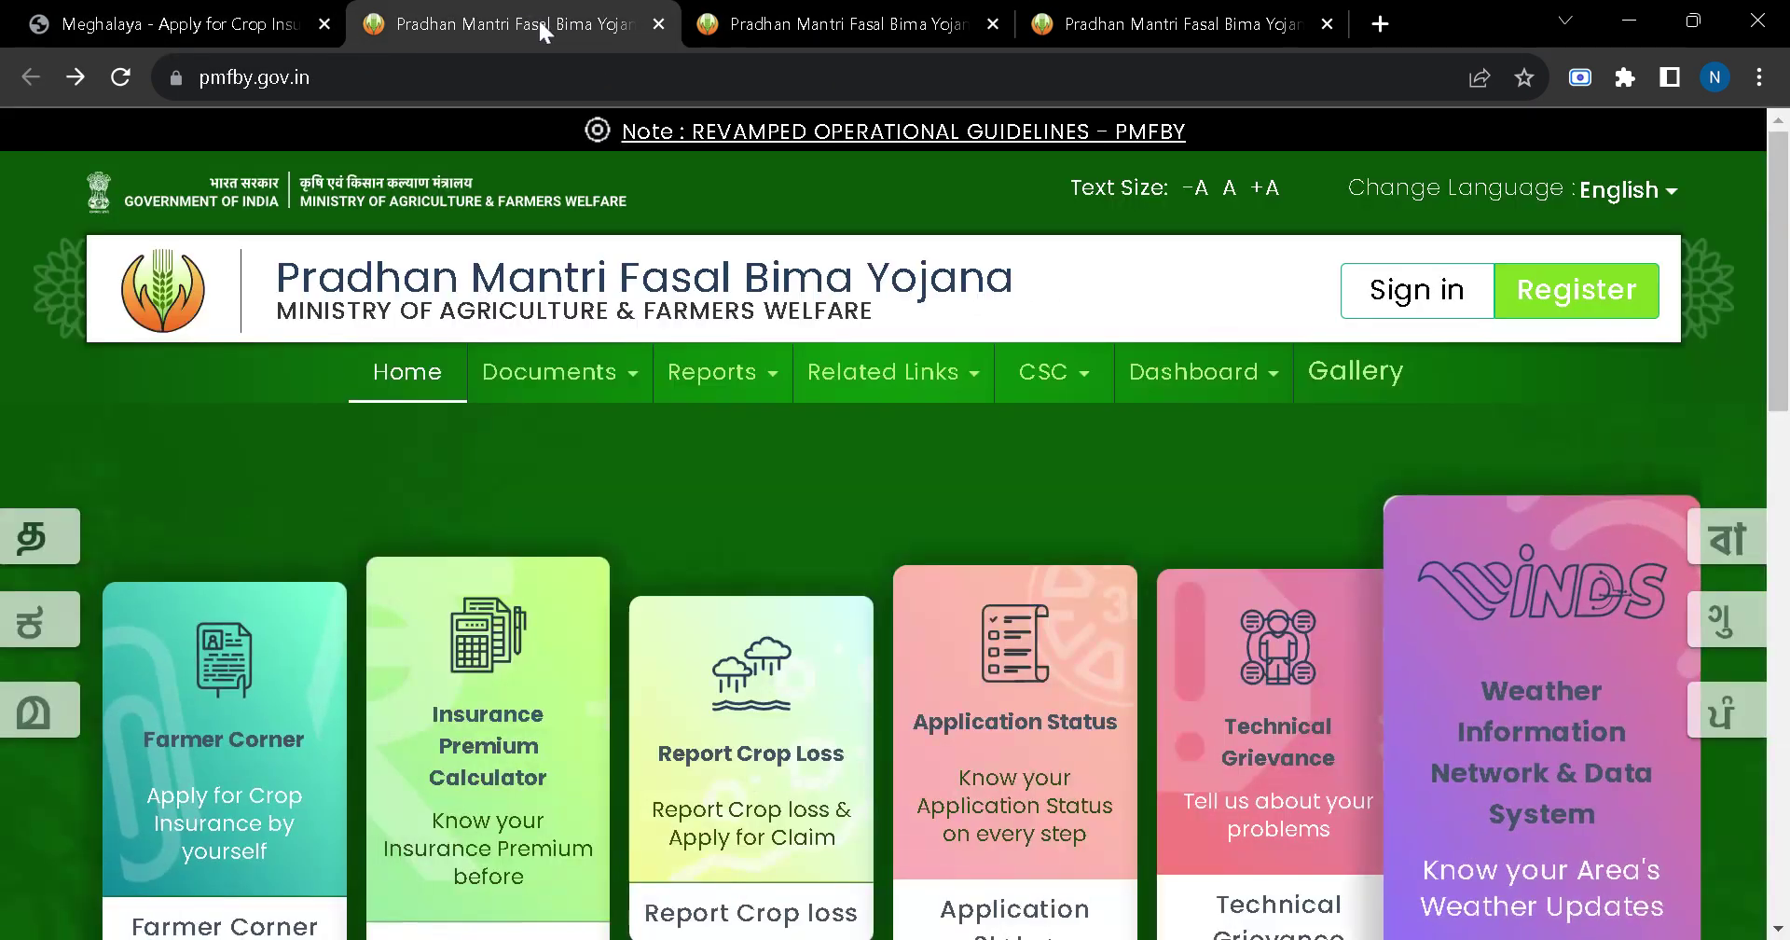
scroll(1780, 172, down, 1)
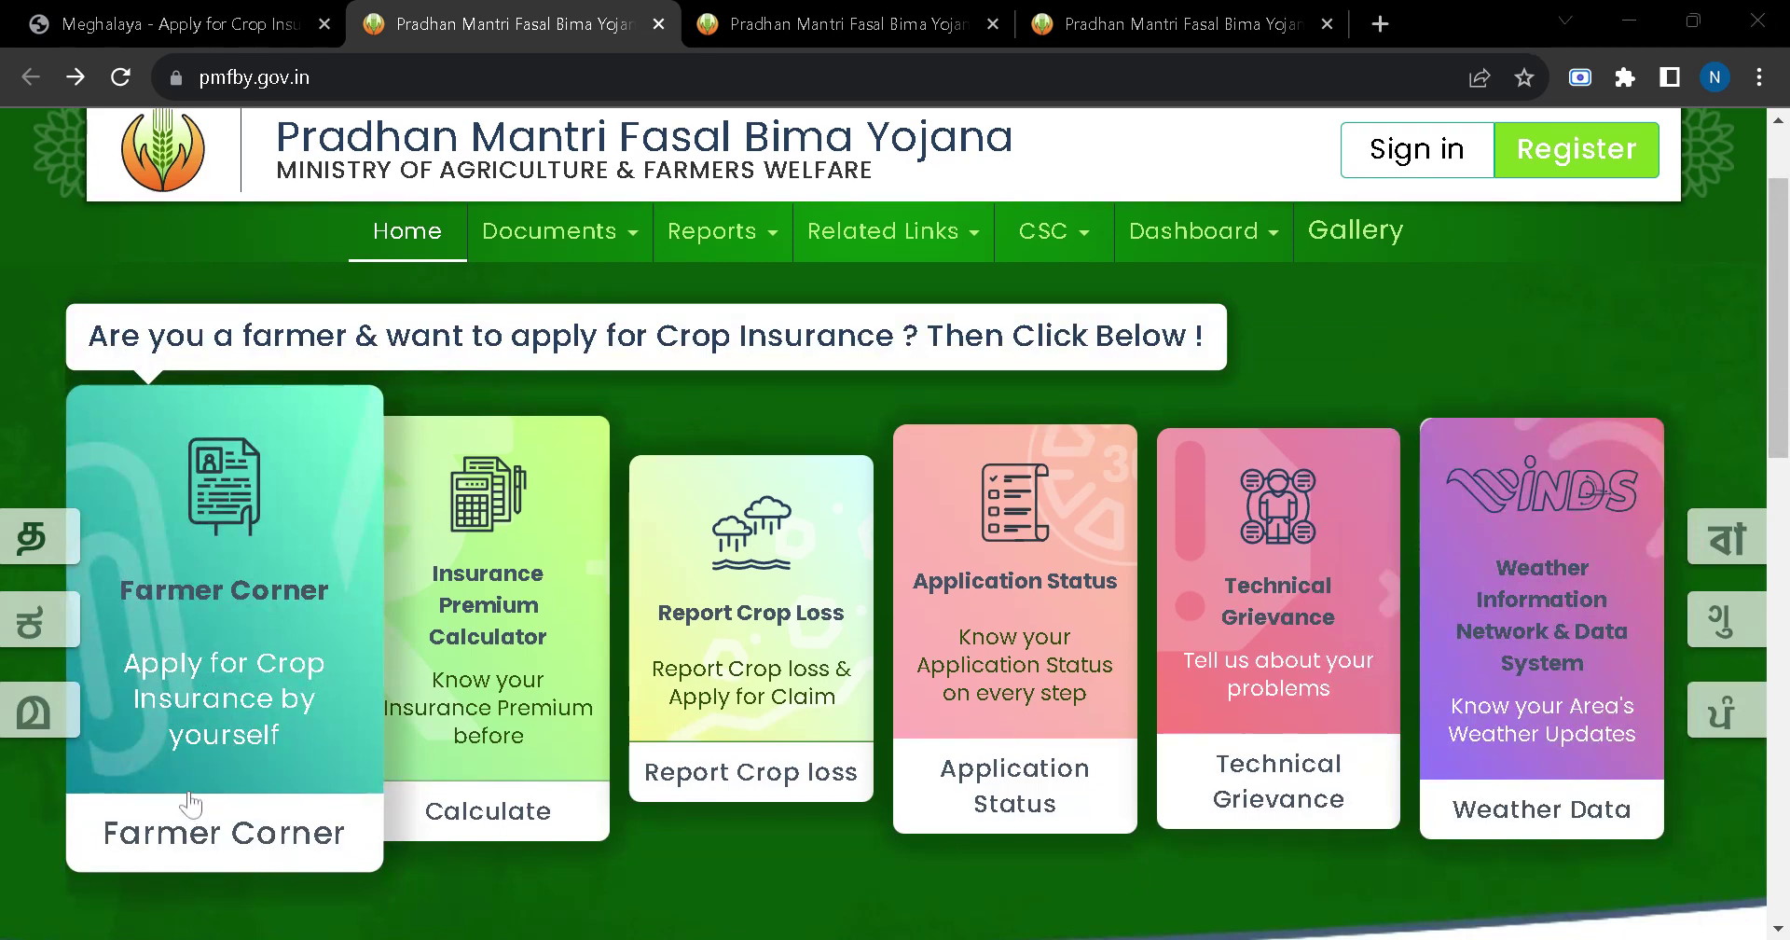
click(220, 802)
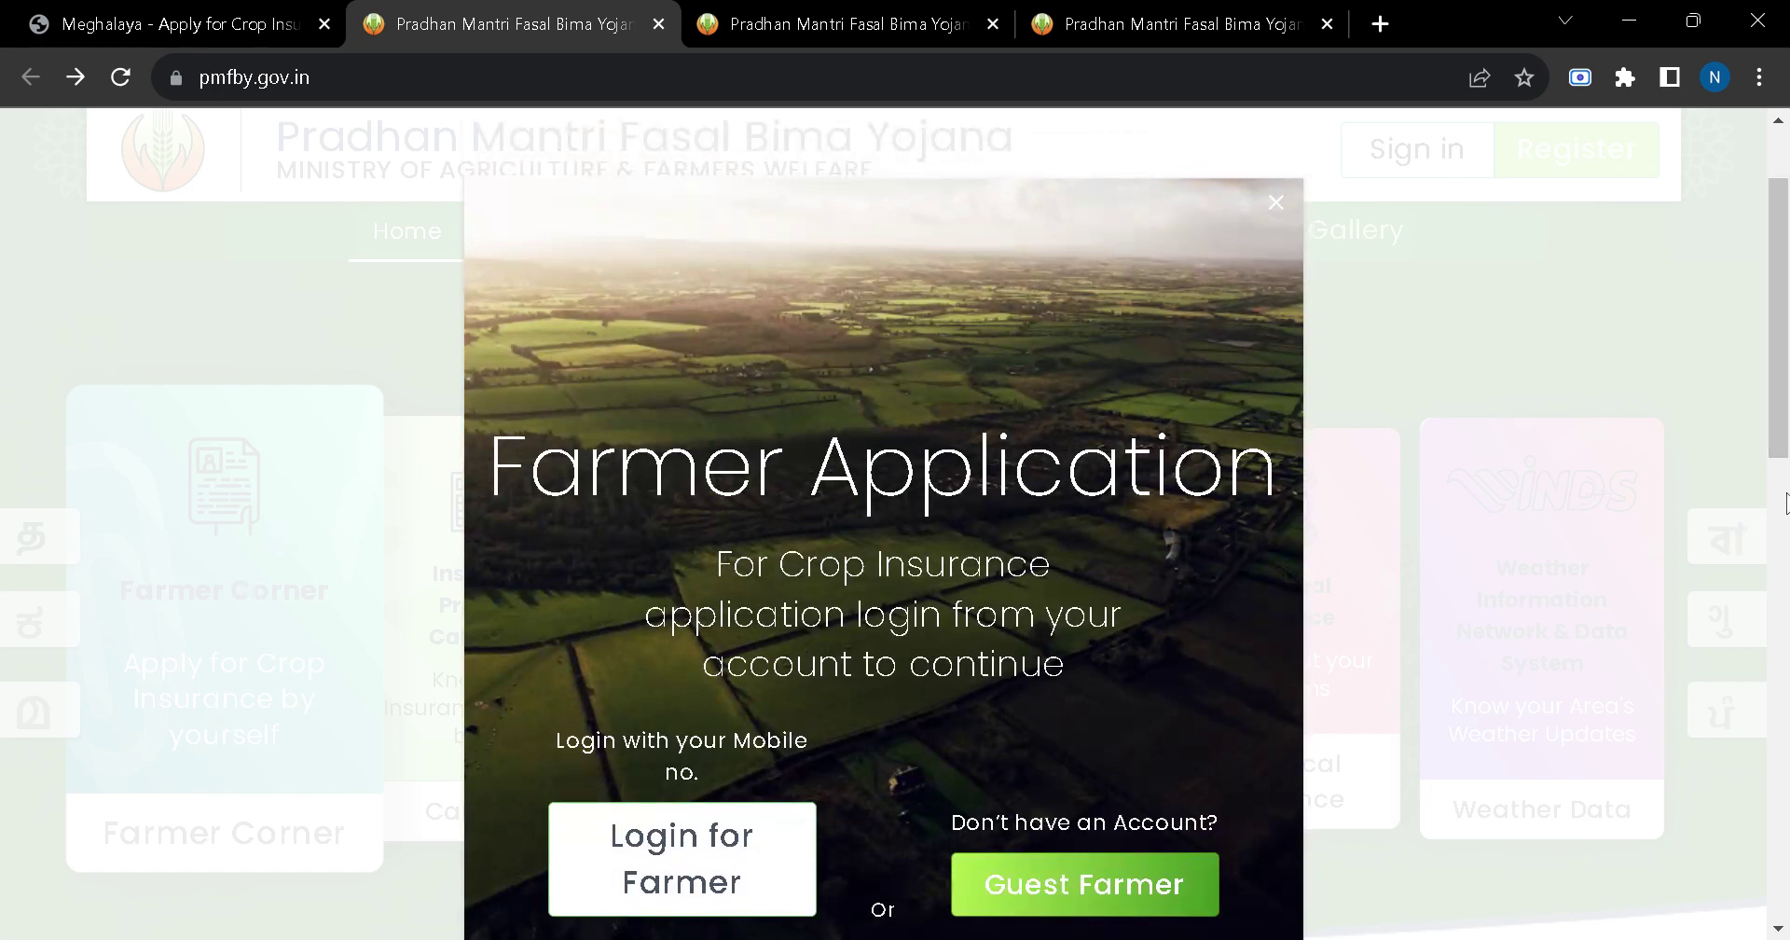
scroll(1781, 504, down, 2)
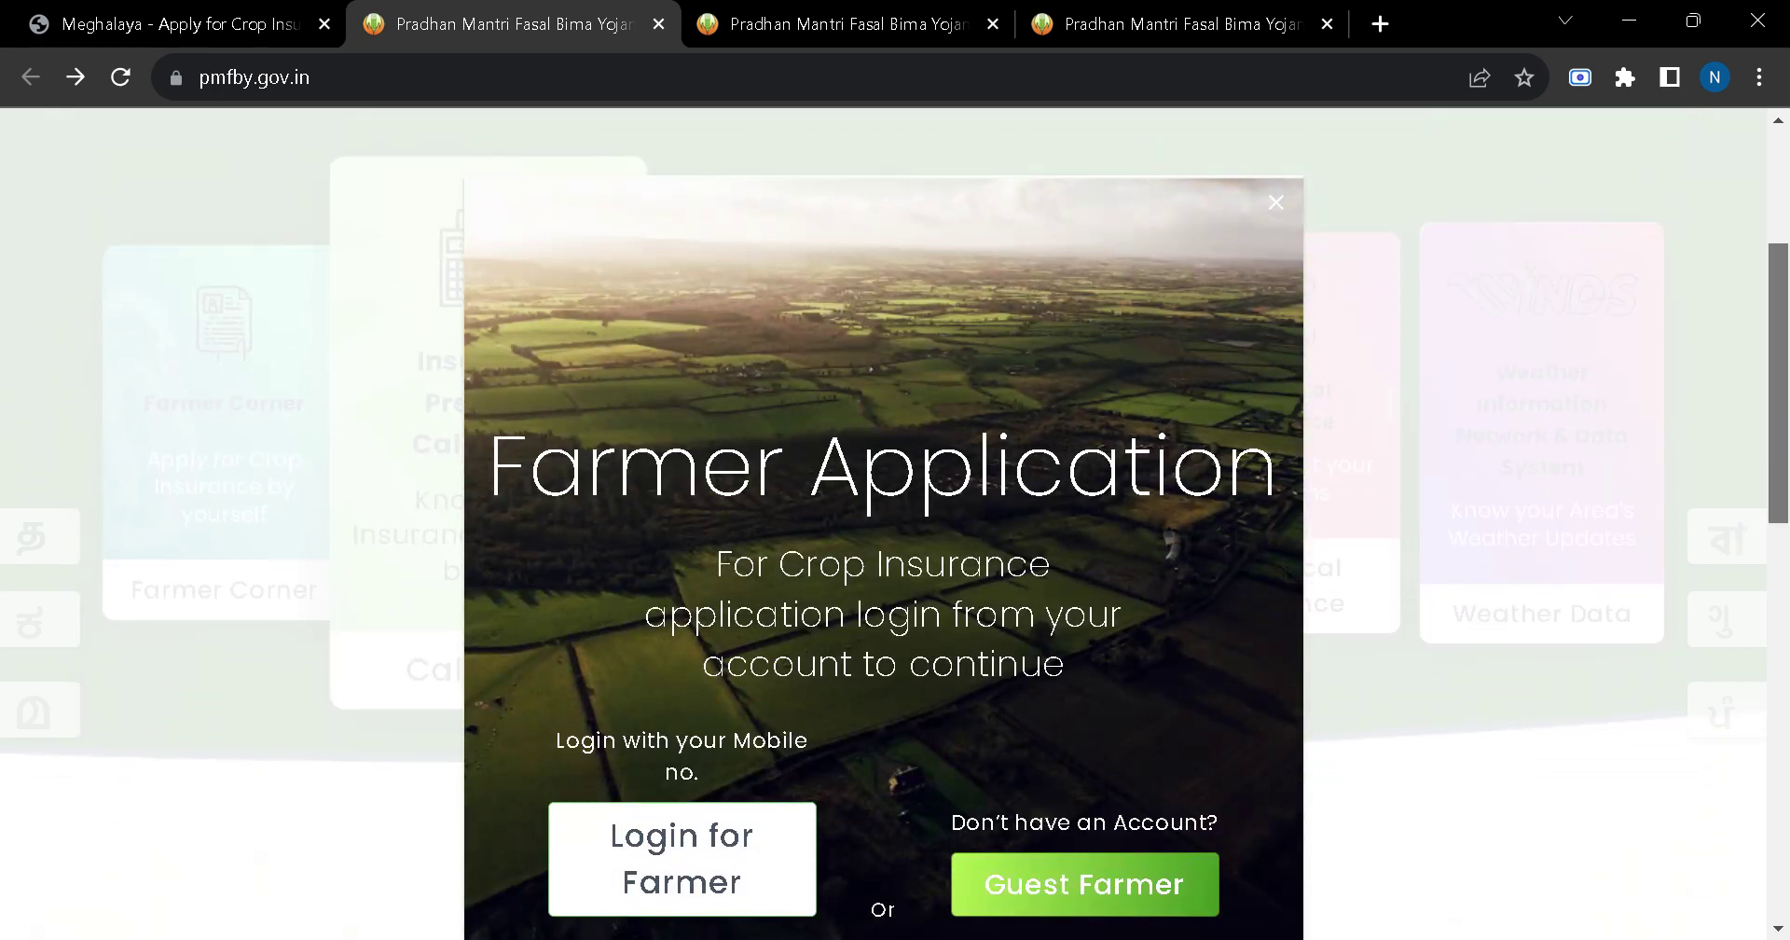
click(1101, 885)
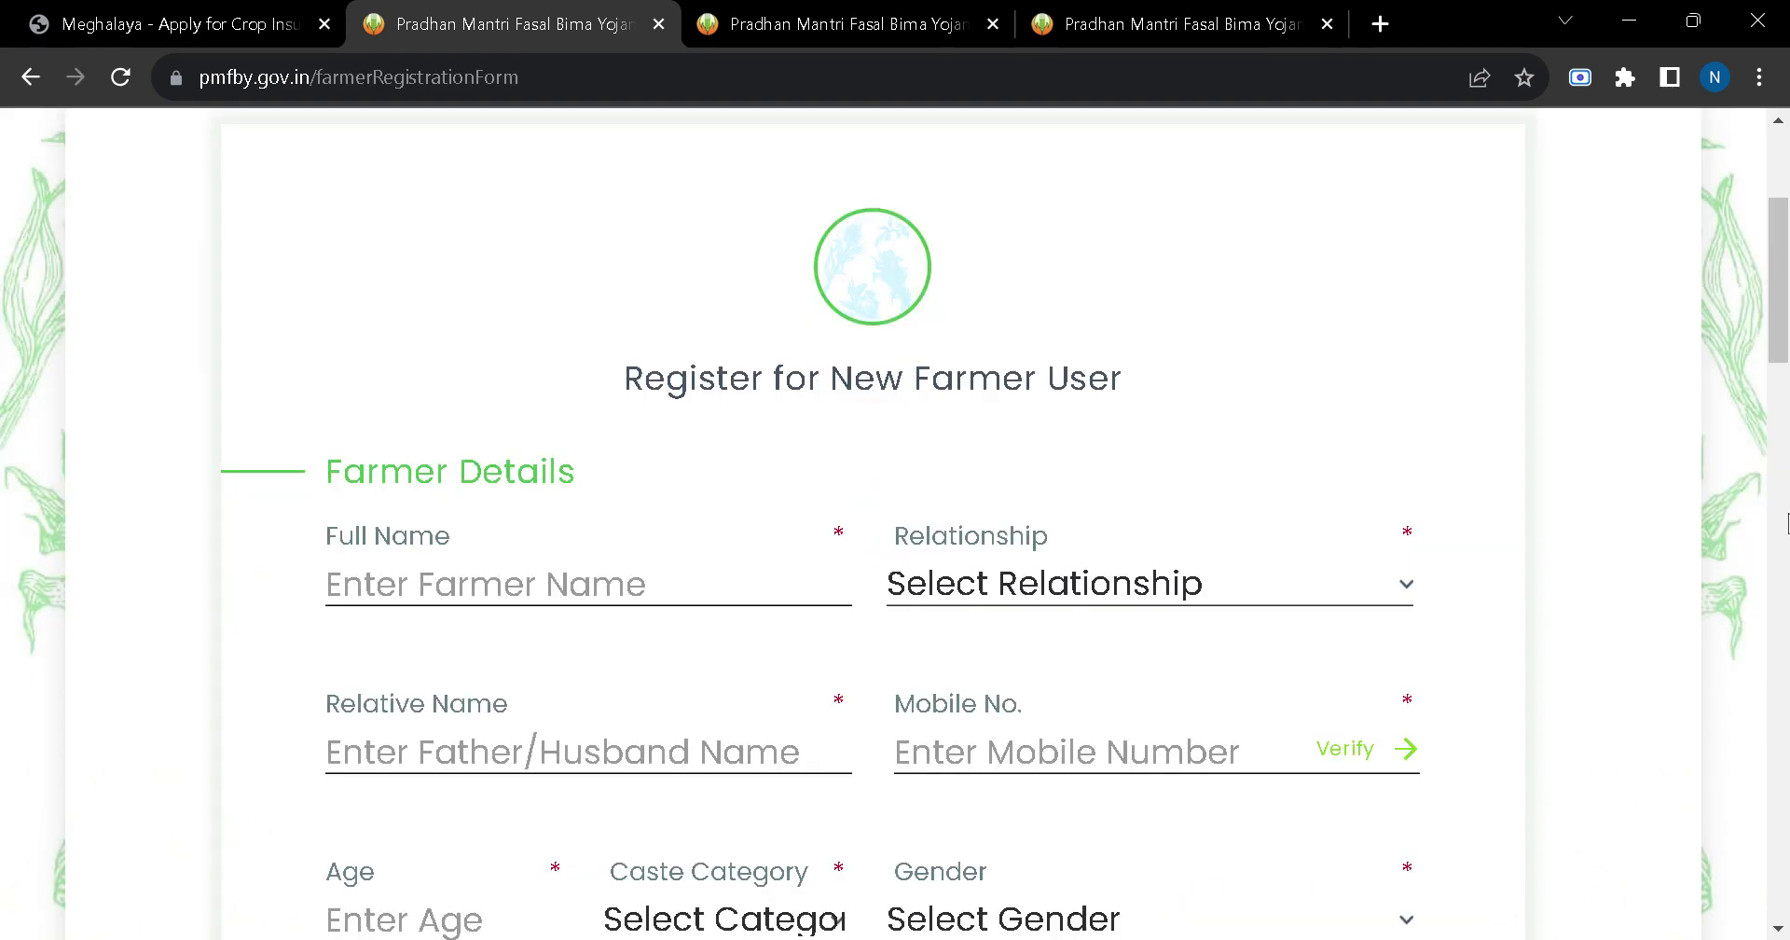
- Examine the new farmer registration form from the farmer and residential details through the bank account fields to the captcha and Create User option
scroll(1782, 343, down, 2)
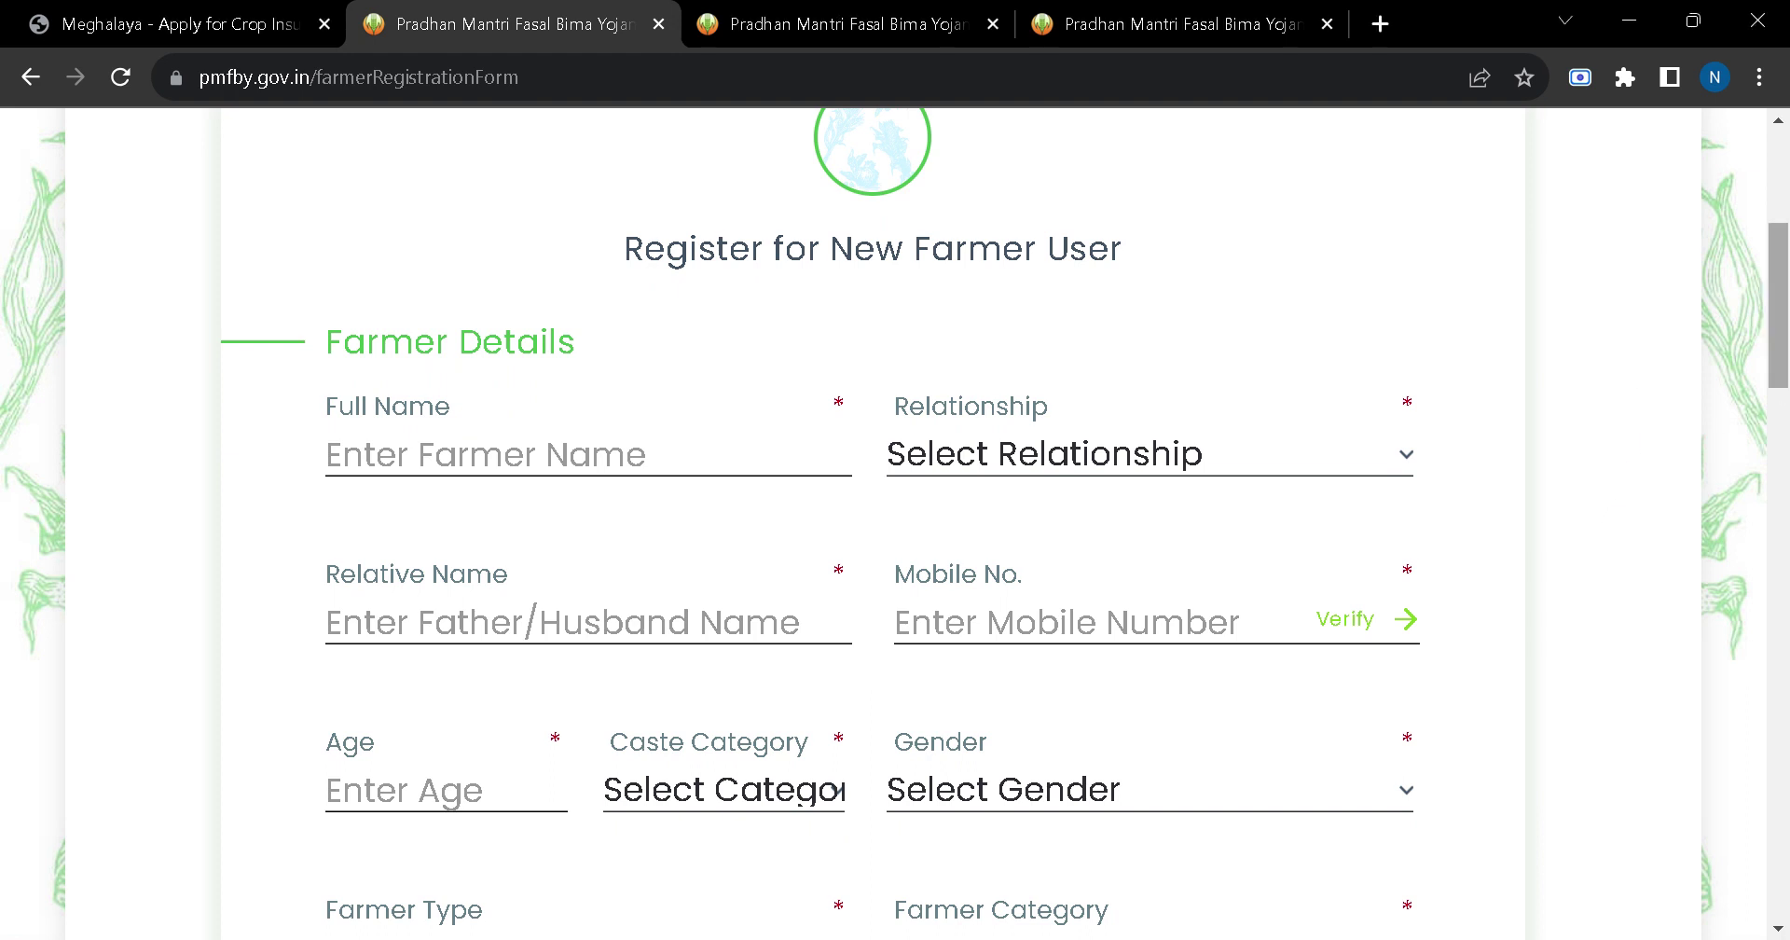
scroll(1783, 399, down, 1)
drag(1783, 399, 1783, 437)
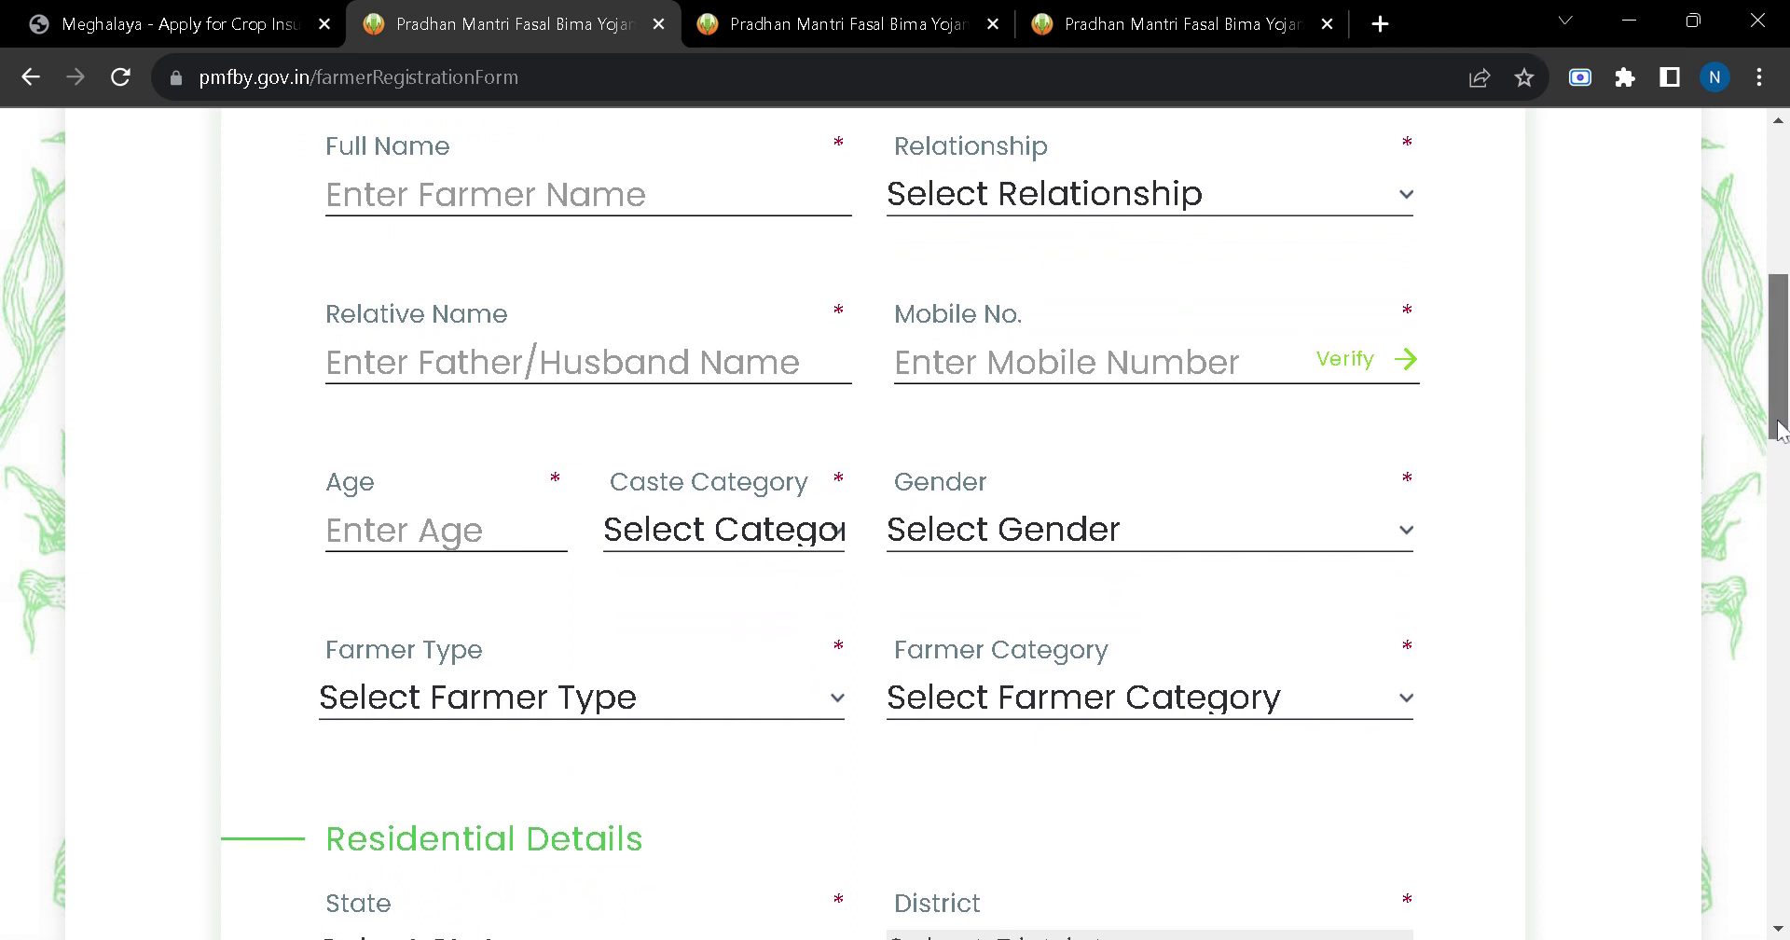
scroll(1780, 427, down, 2)
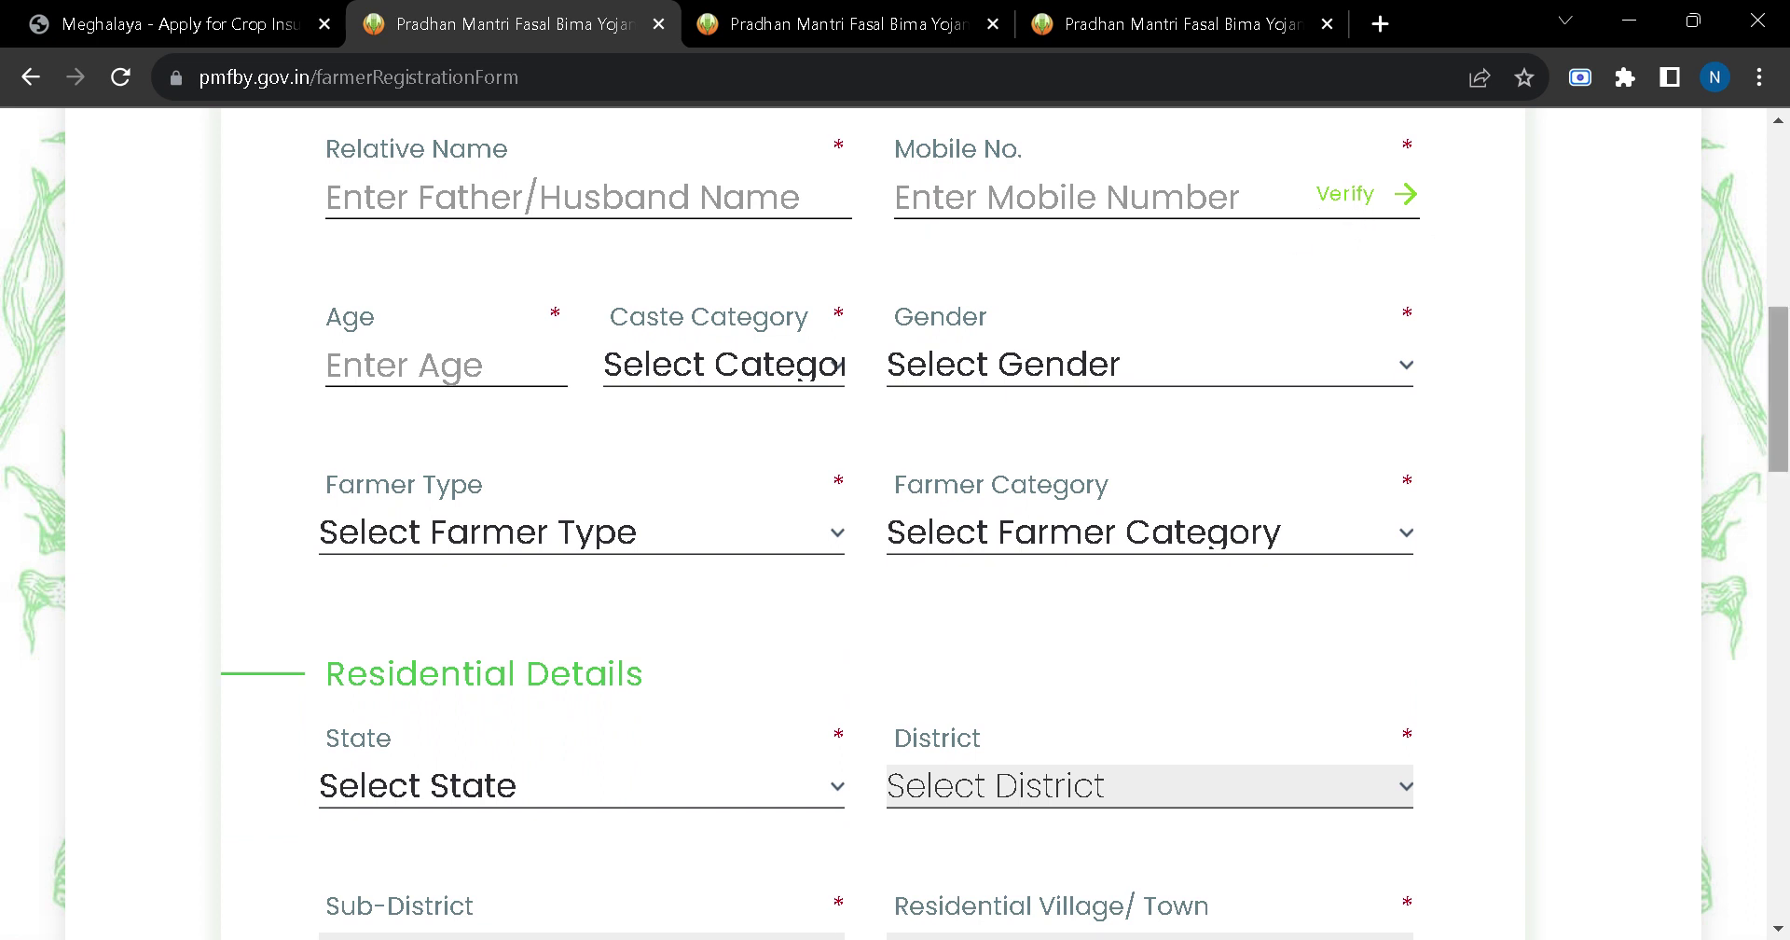
scroll(1782, 489, down, 1)
drag(1783, 489, 1760, 804)
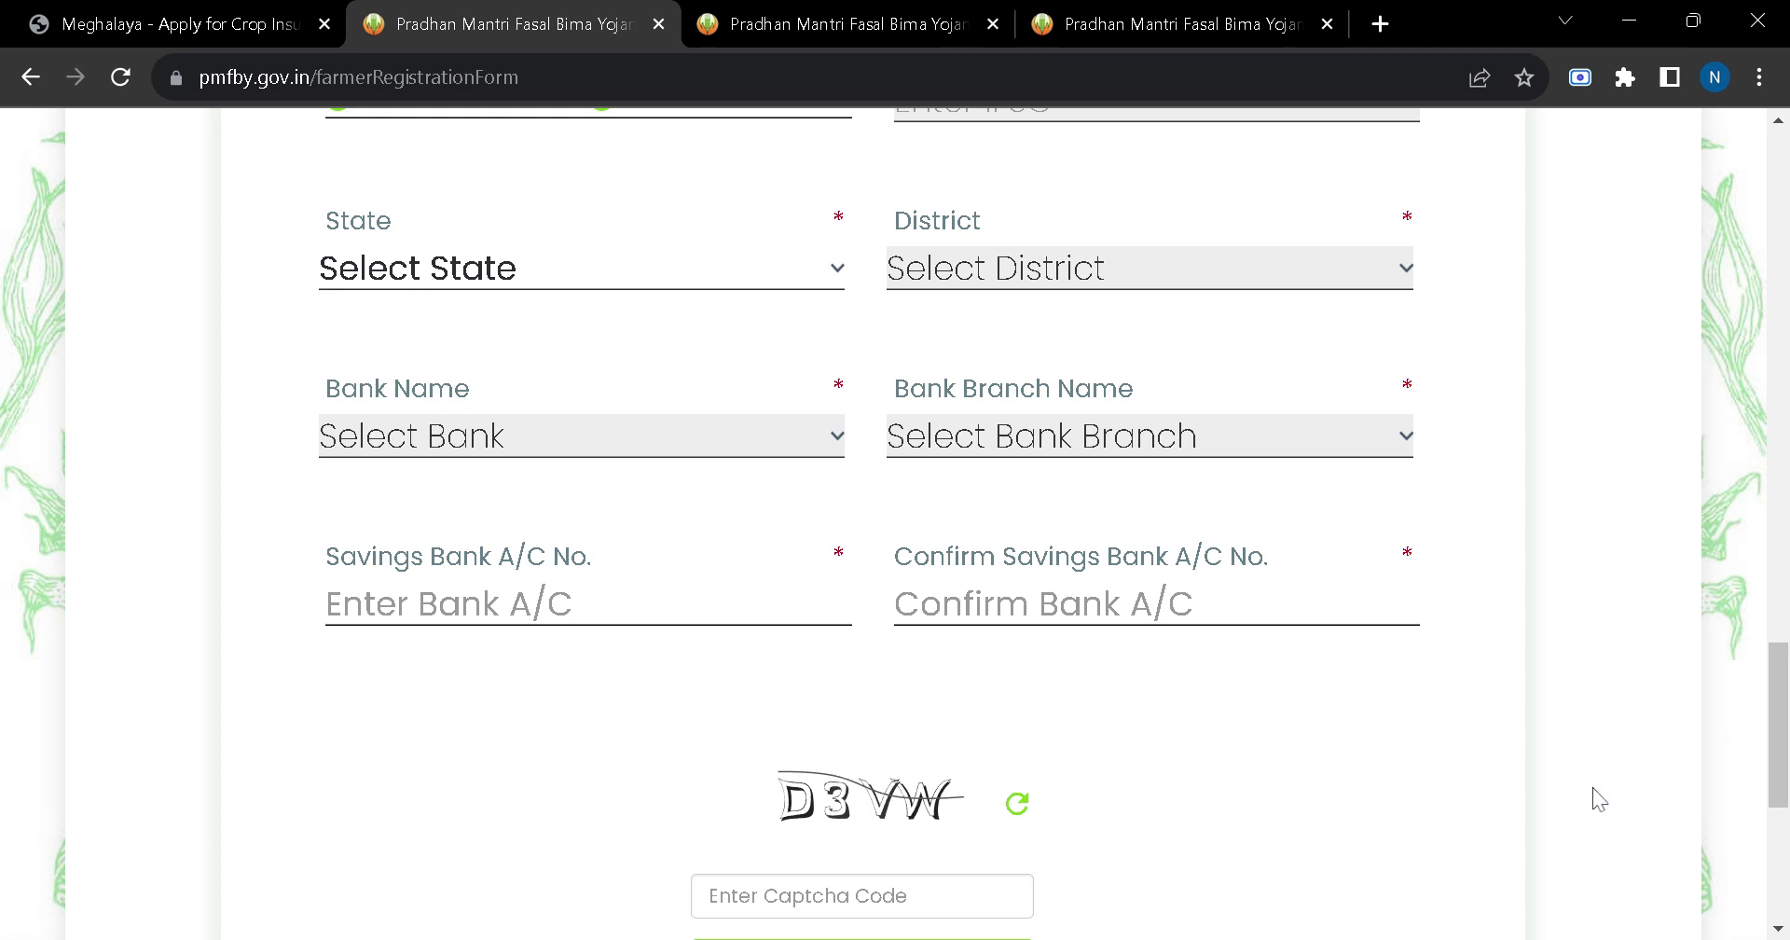
drag(1778, 699, 1772, 765)
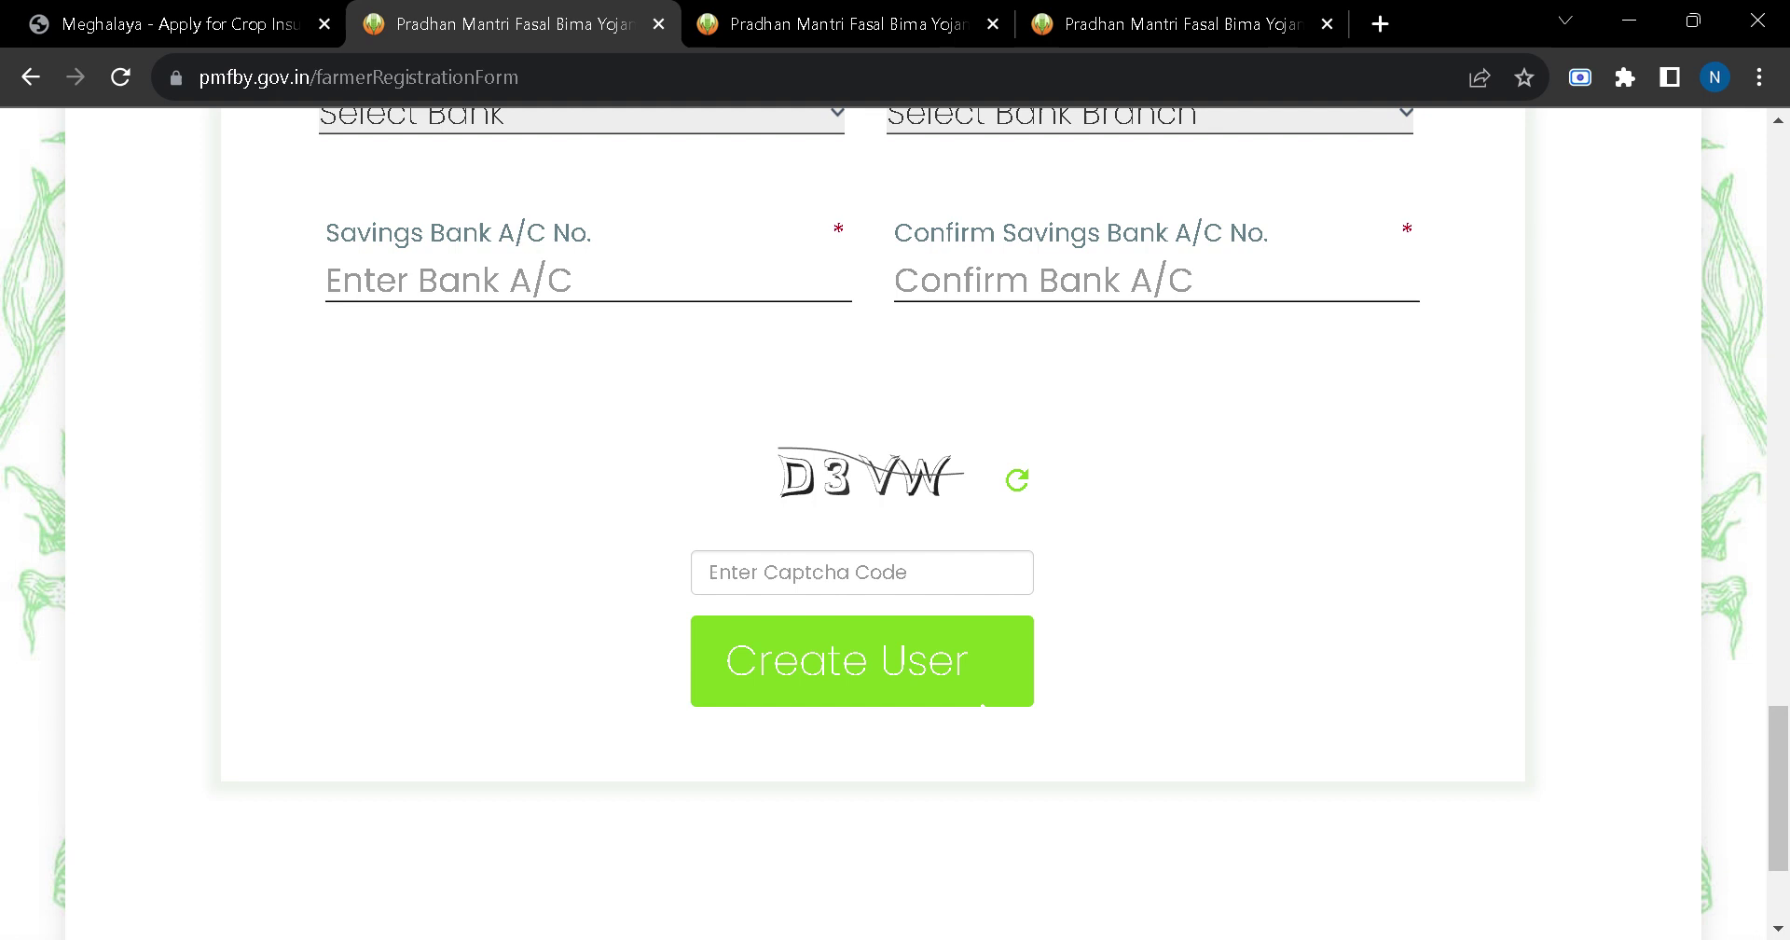
scroll(1550, 640, down, 1)
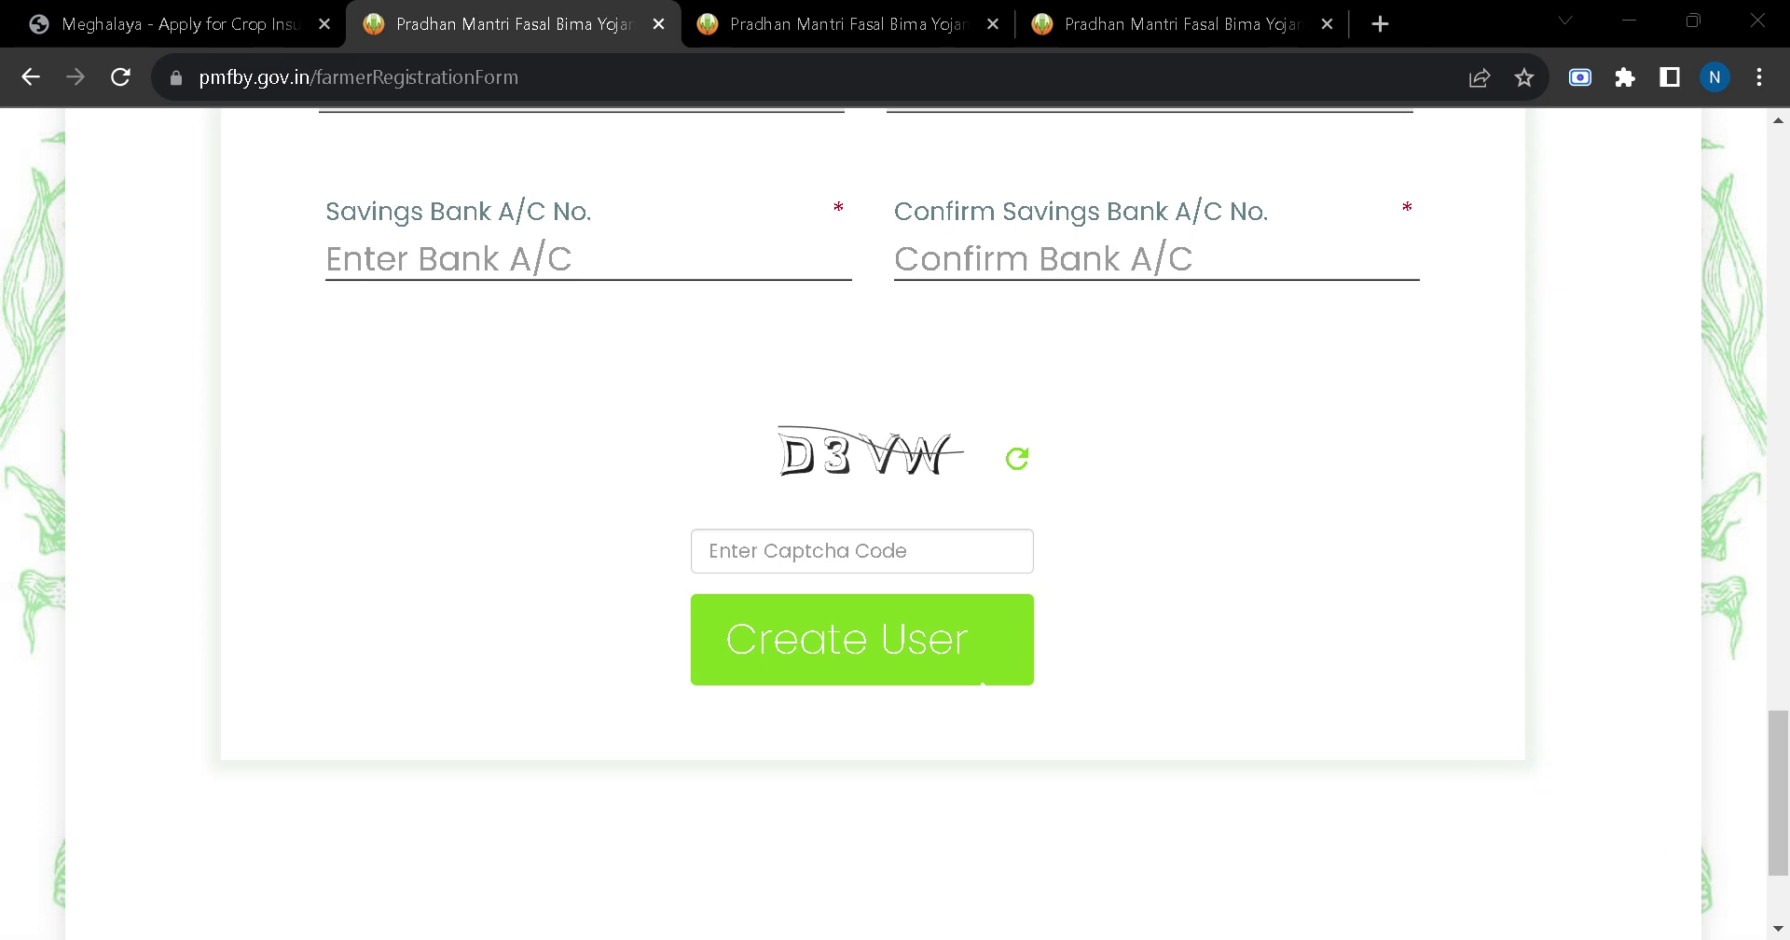
- Return to the Wikiprocedure guide and read the post-registration steps of its Apply Online list
click(209, 17)
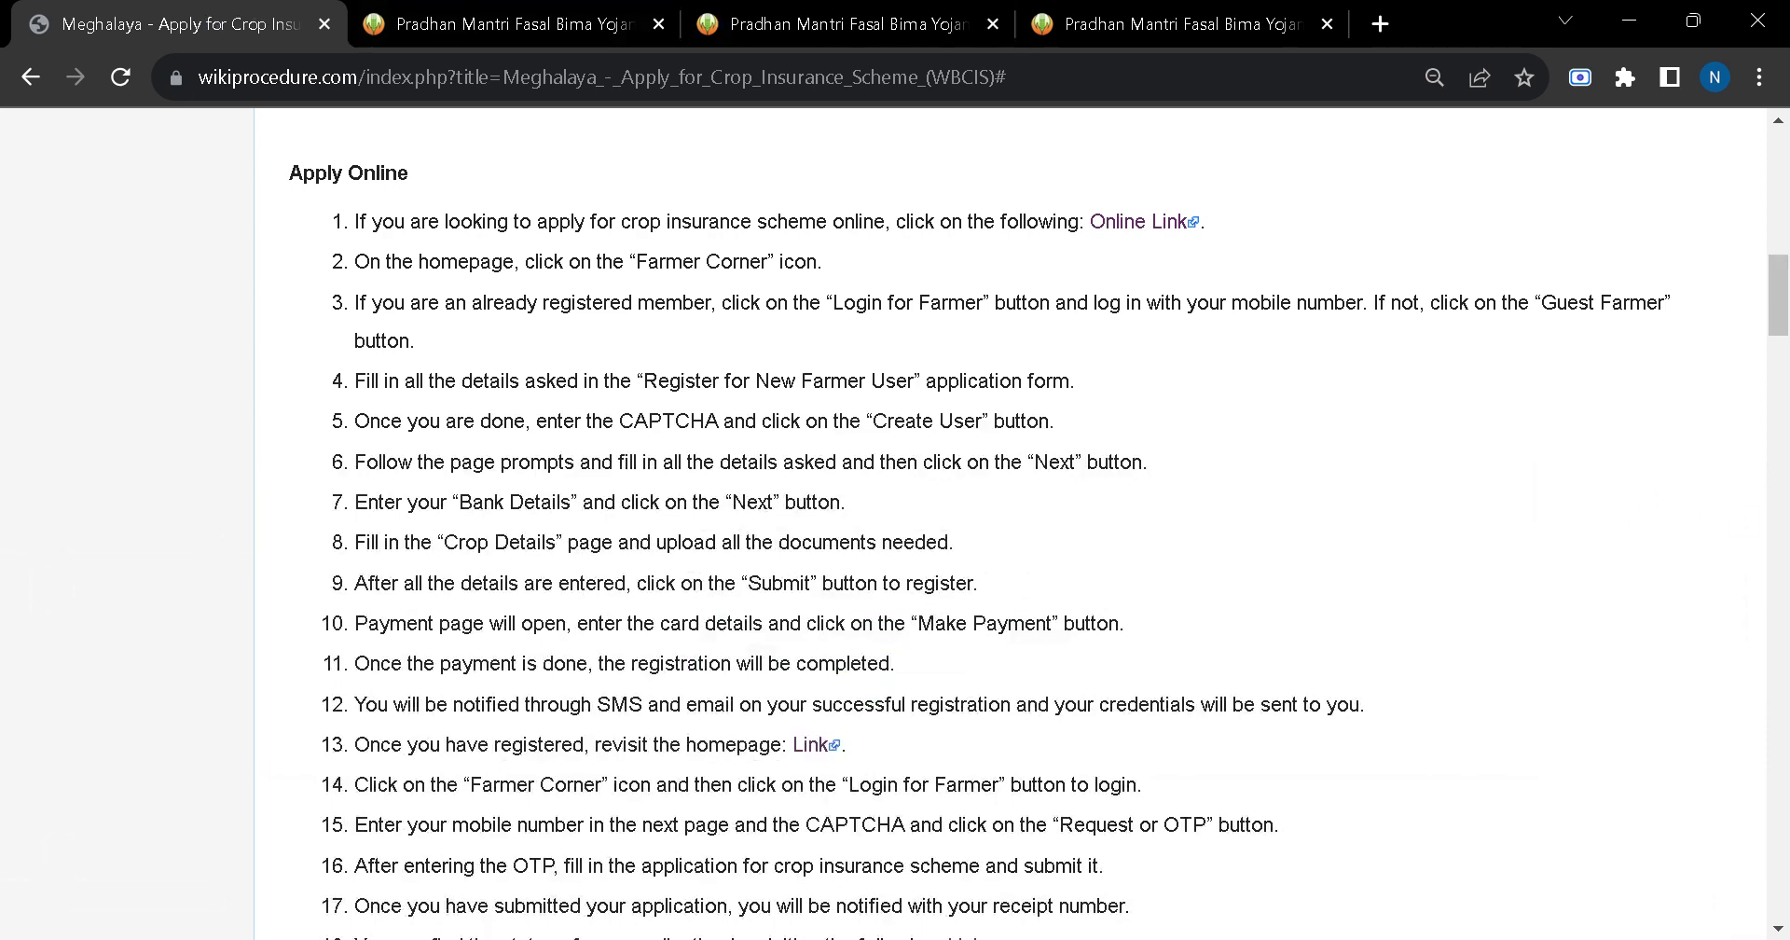
scroll(1780, 349, down, 2)
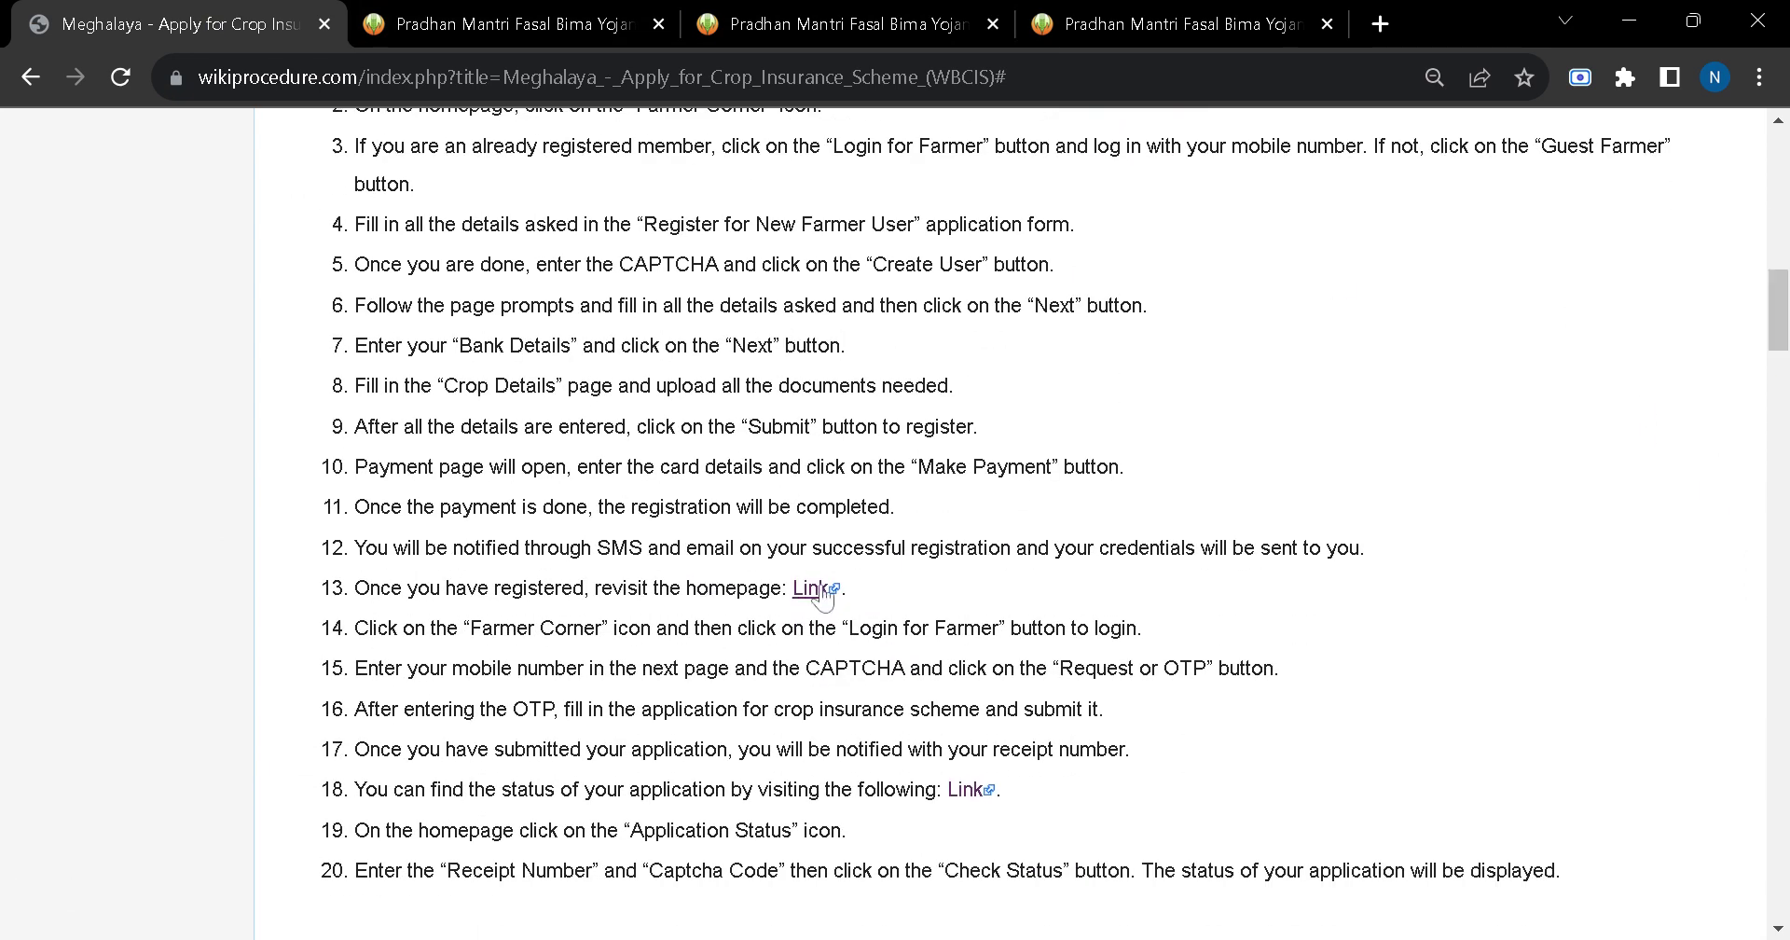
click(874, 26)
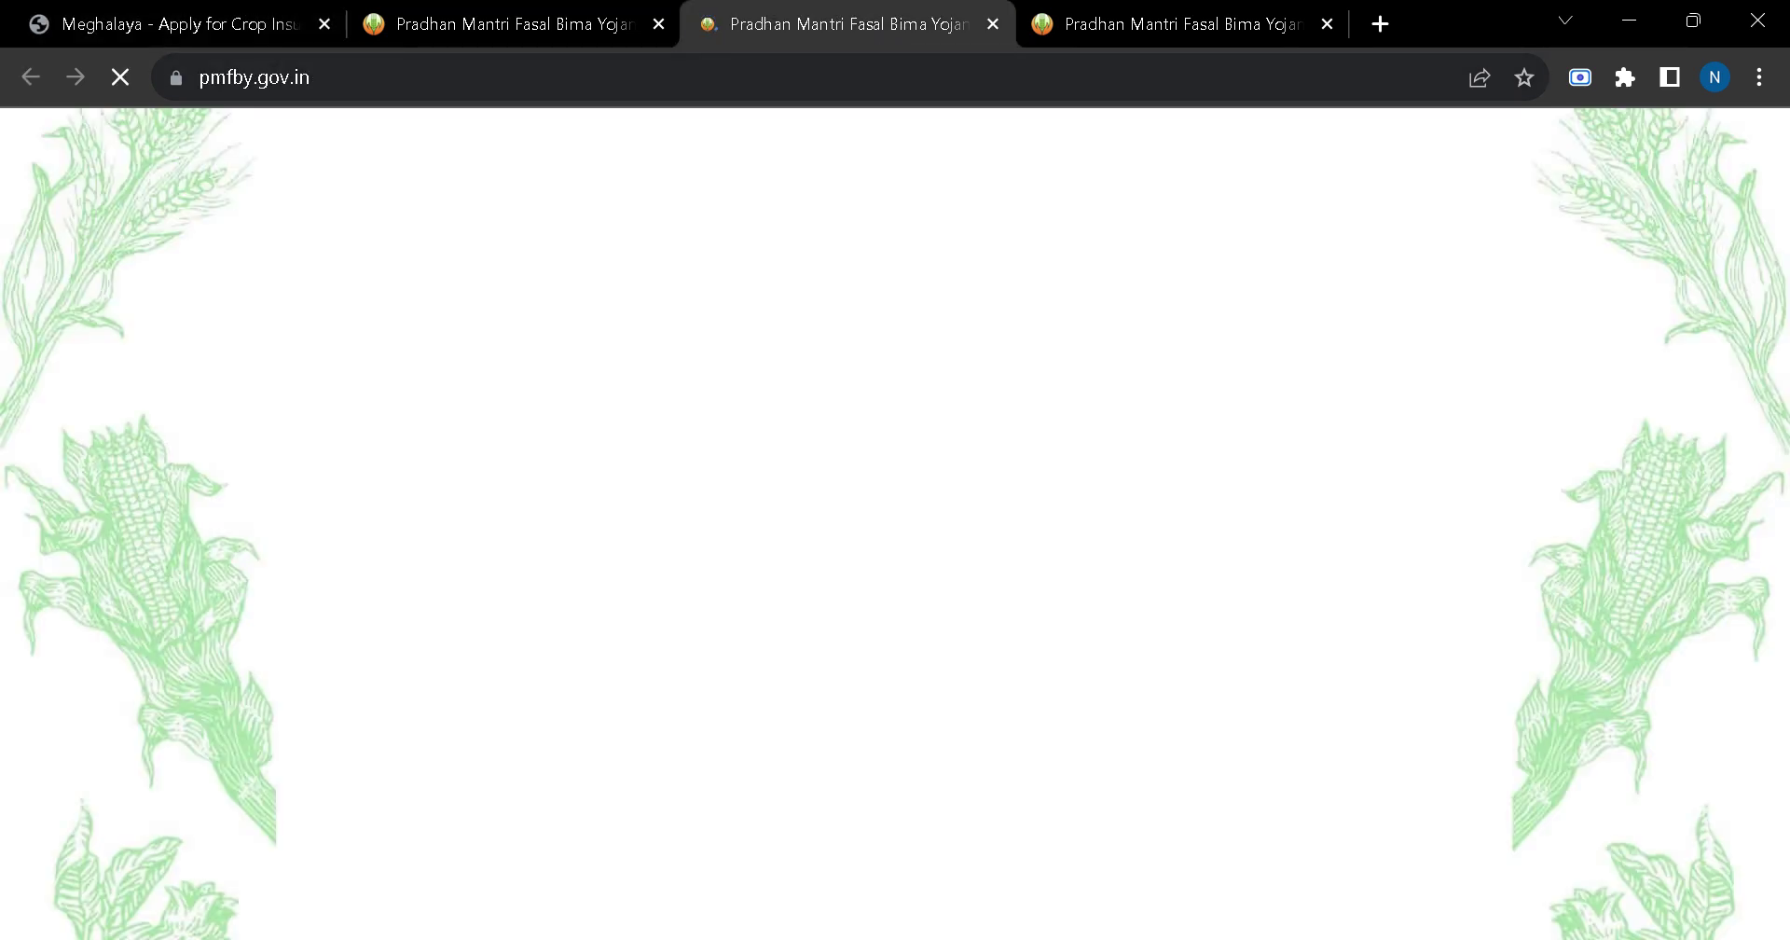
click(127, 26)
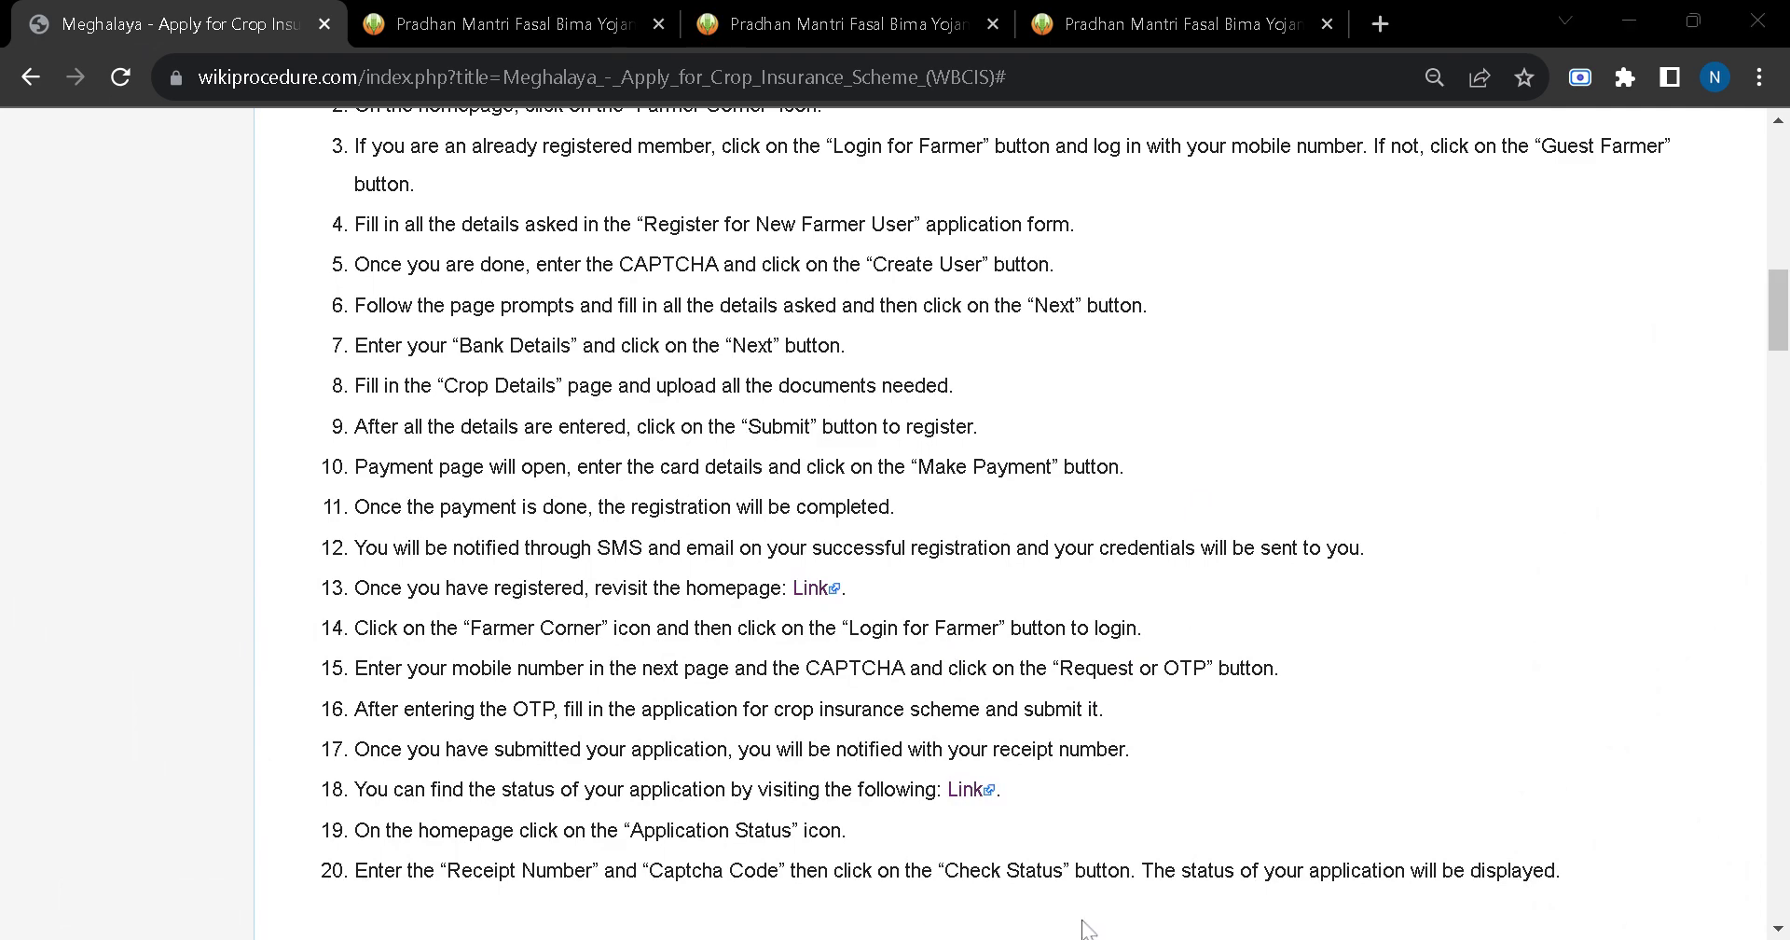
- Switch to the second Pradhan Mantri Fasal Bima Yojana portal page and open Login for Farmer from Farmer Corner
key(ctrl+3)
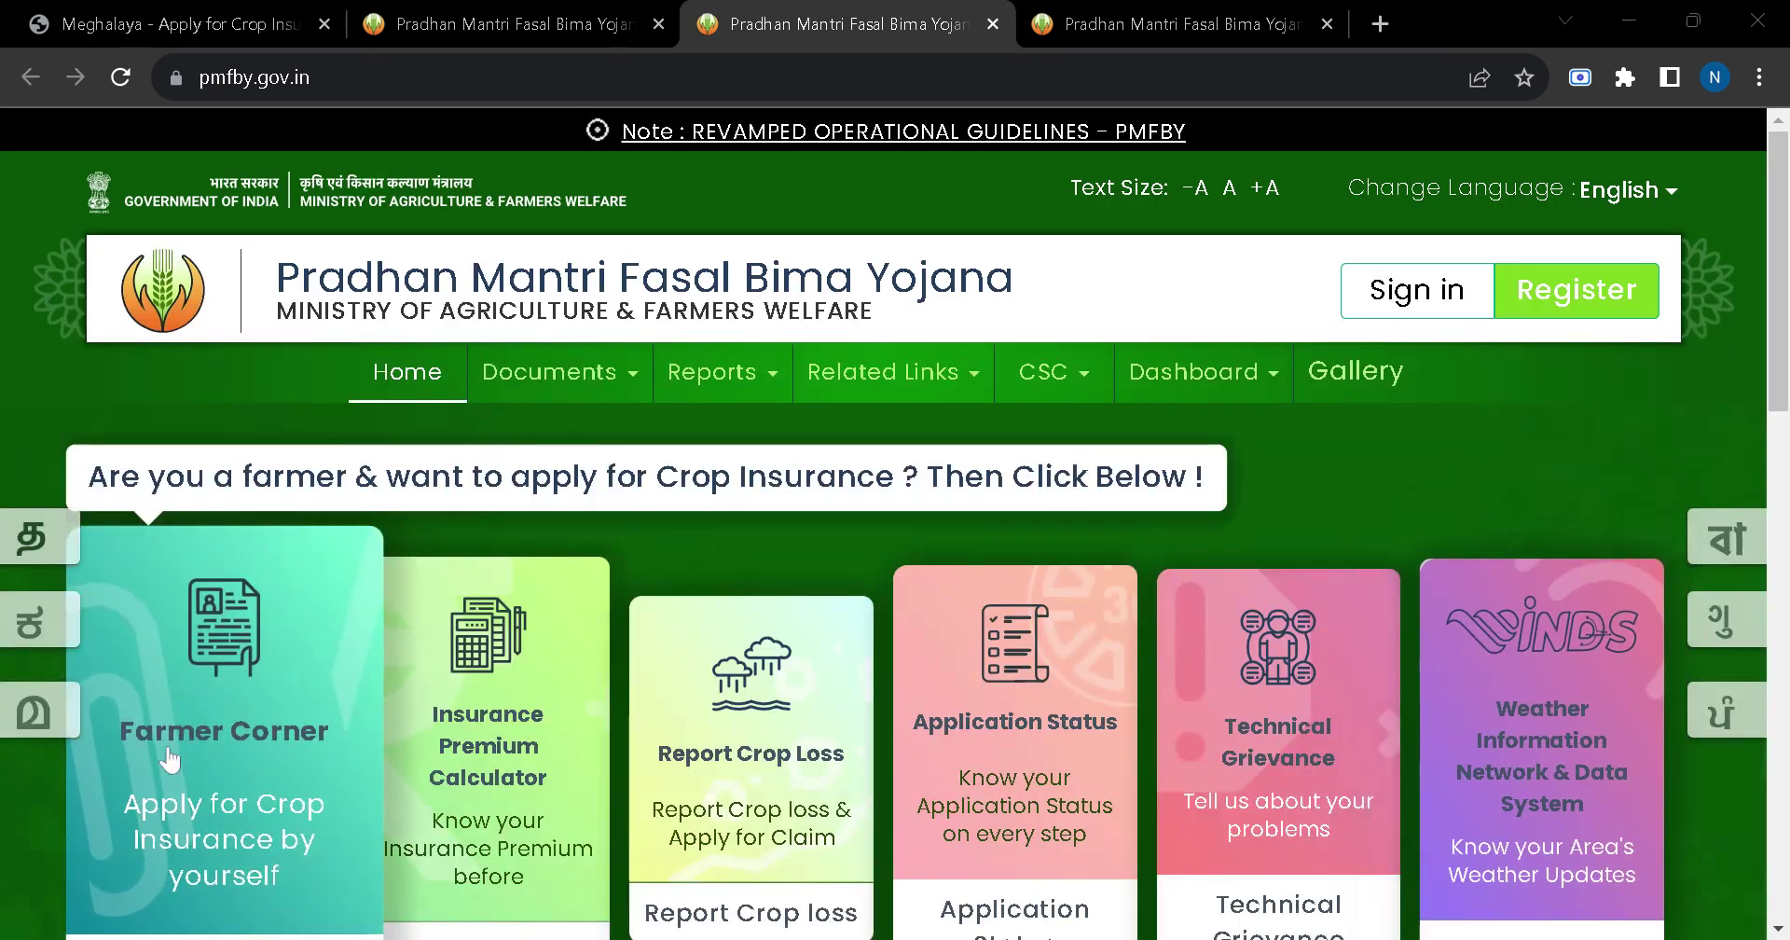
click(209, 800)
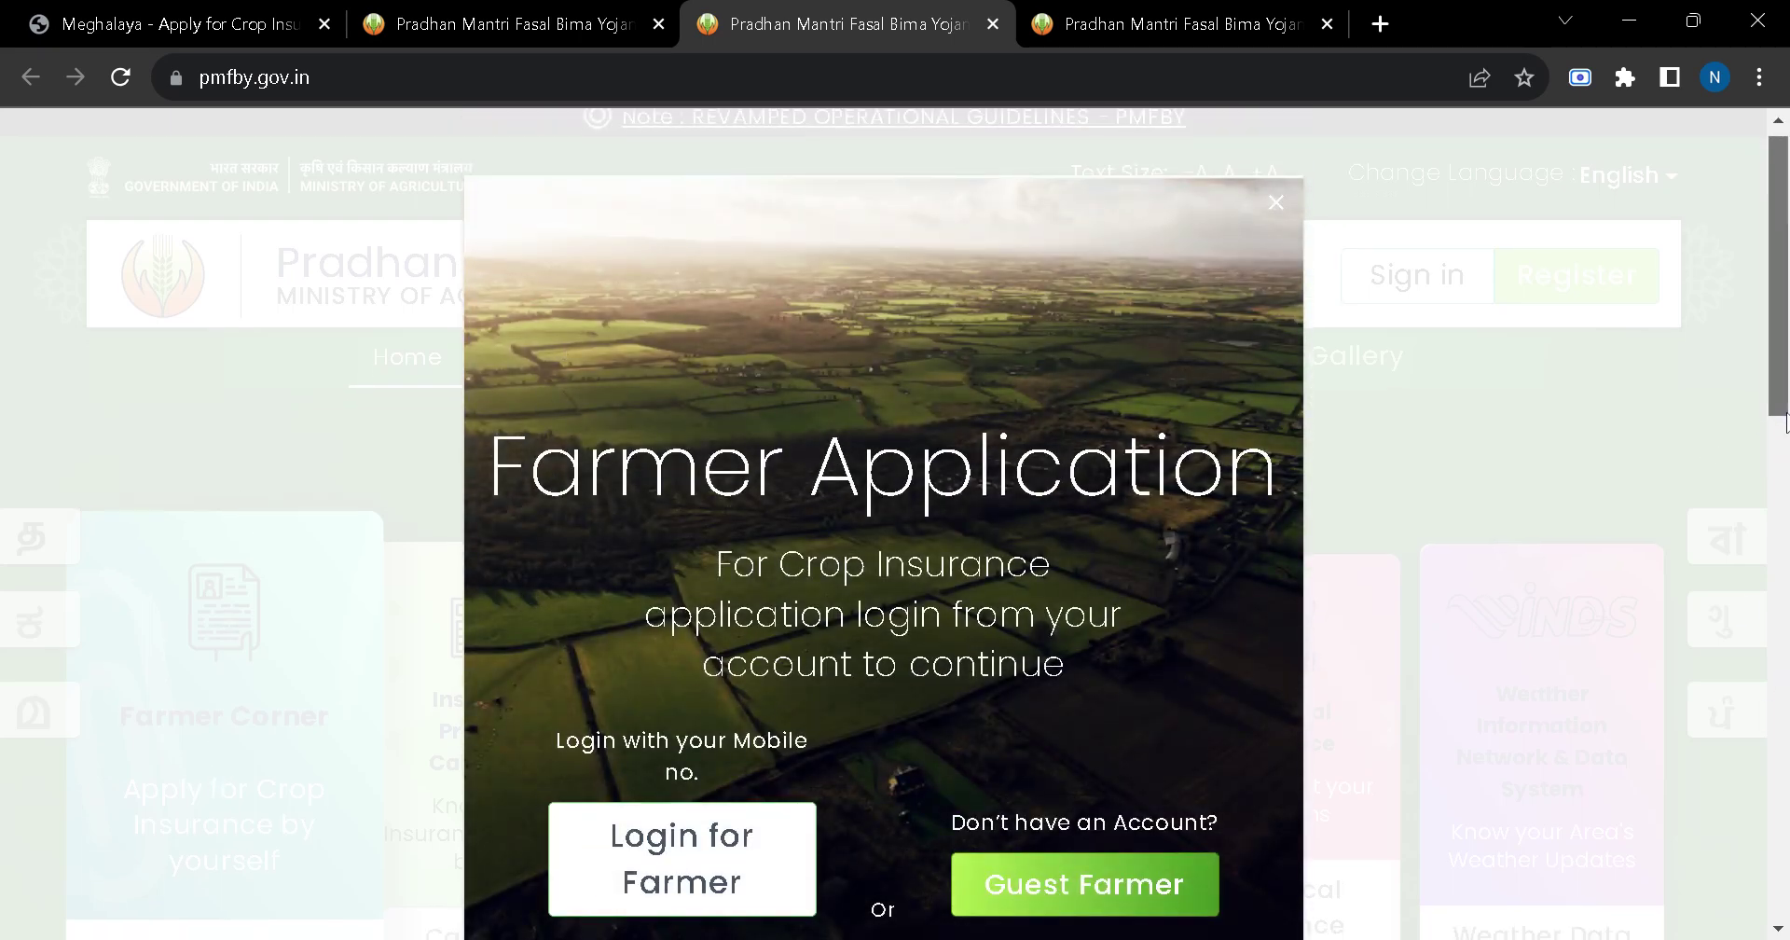
scroll(1729, 436, down, 1)
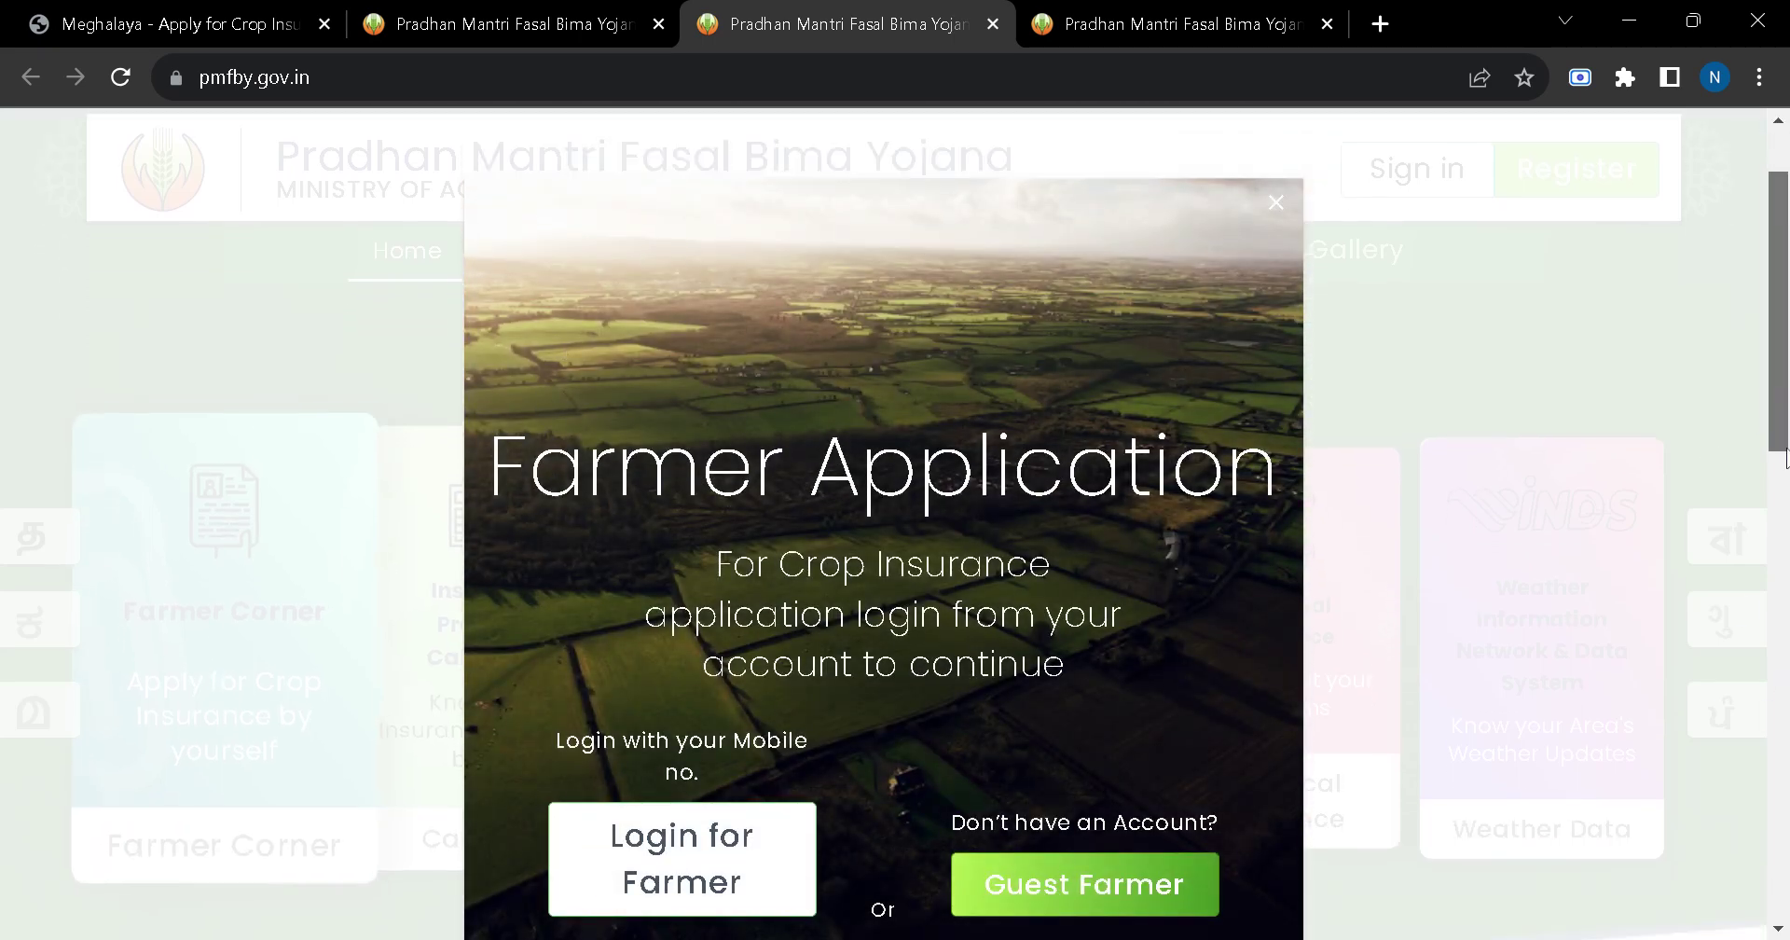
click(669, 843)
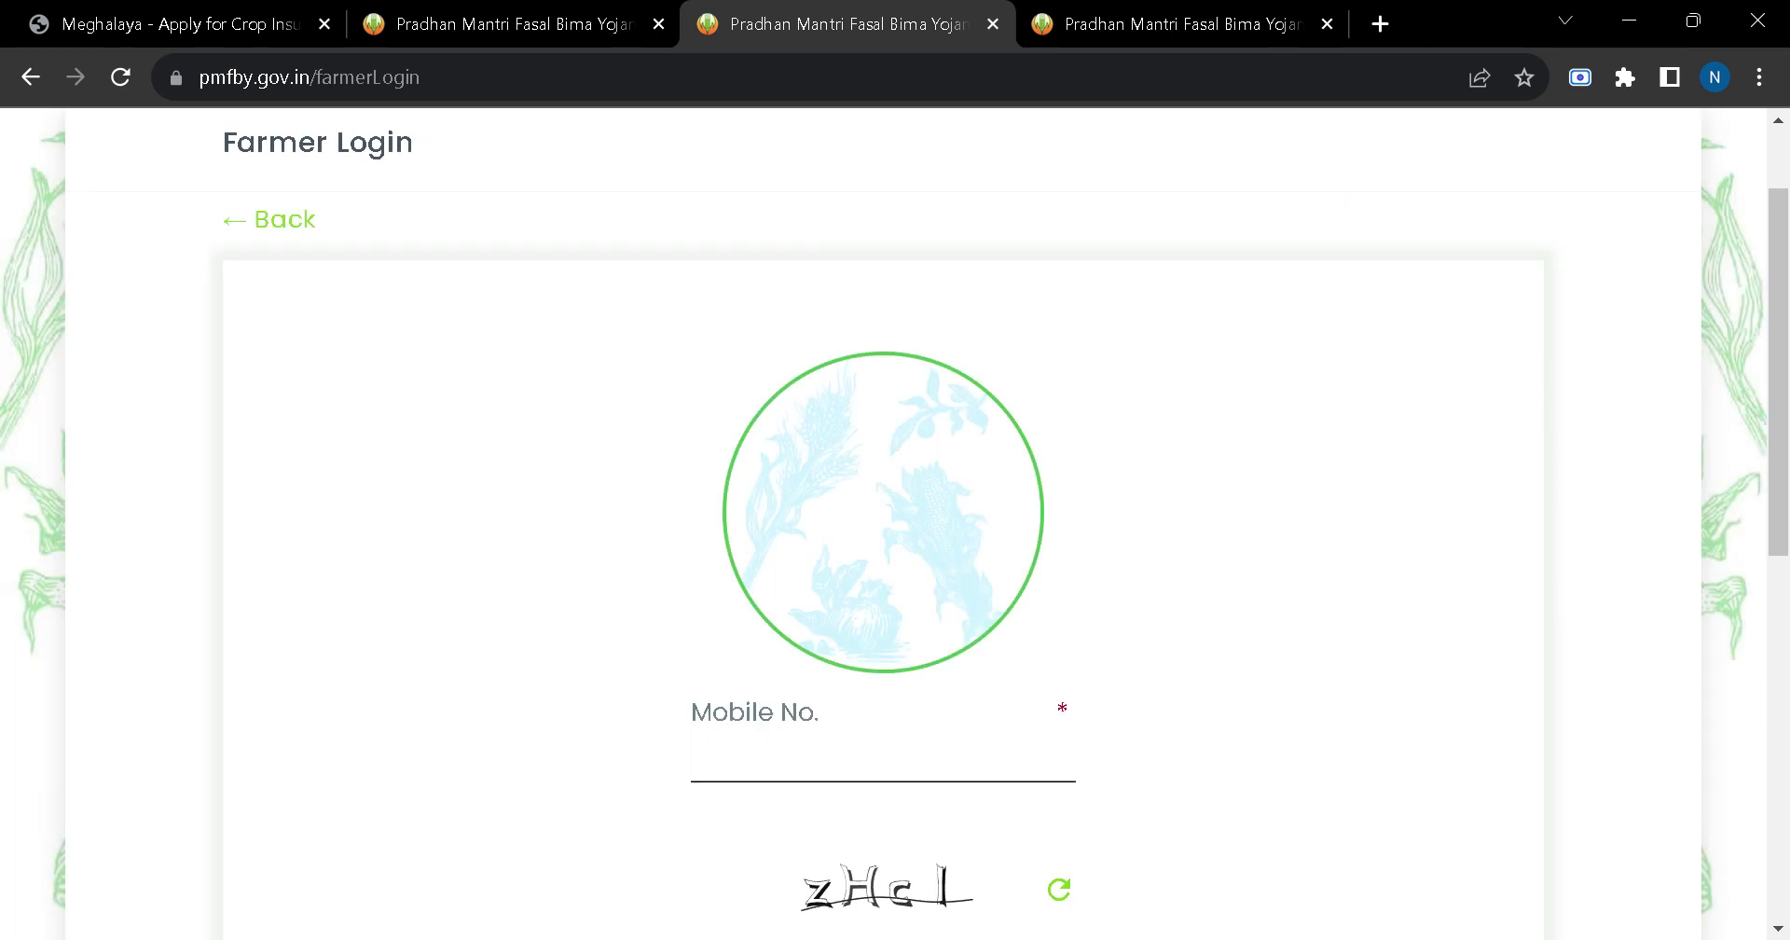
- Examine the farmer login form's mobile number field, captcha field and Request for OTP option
drag(1775, 547, 1771, 683)
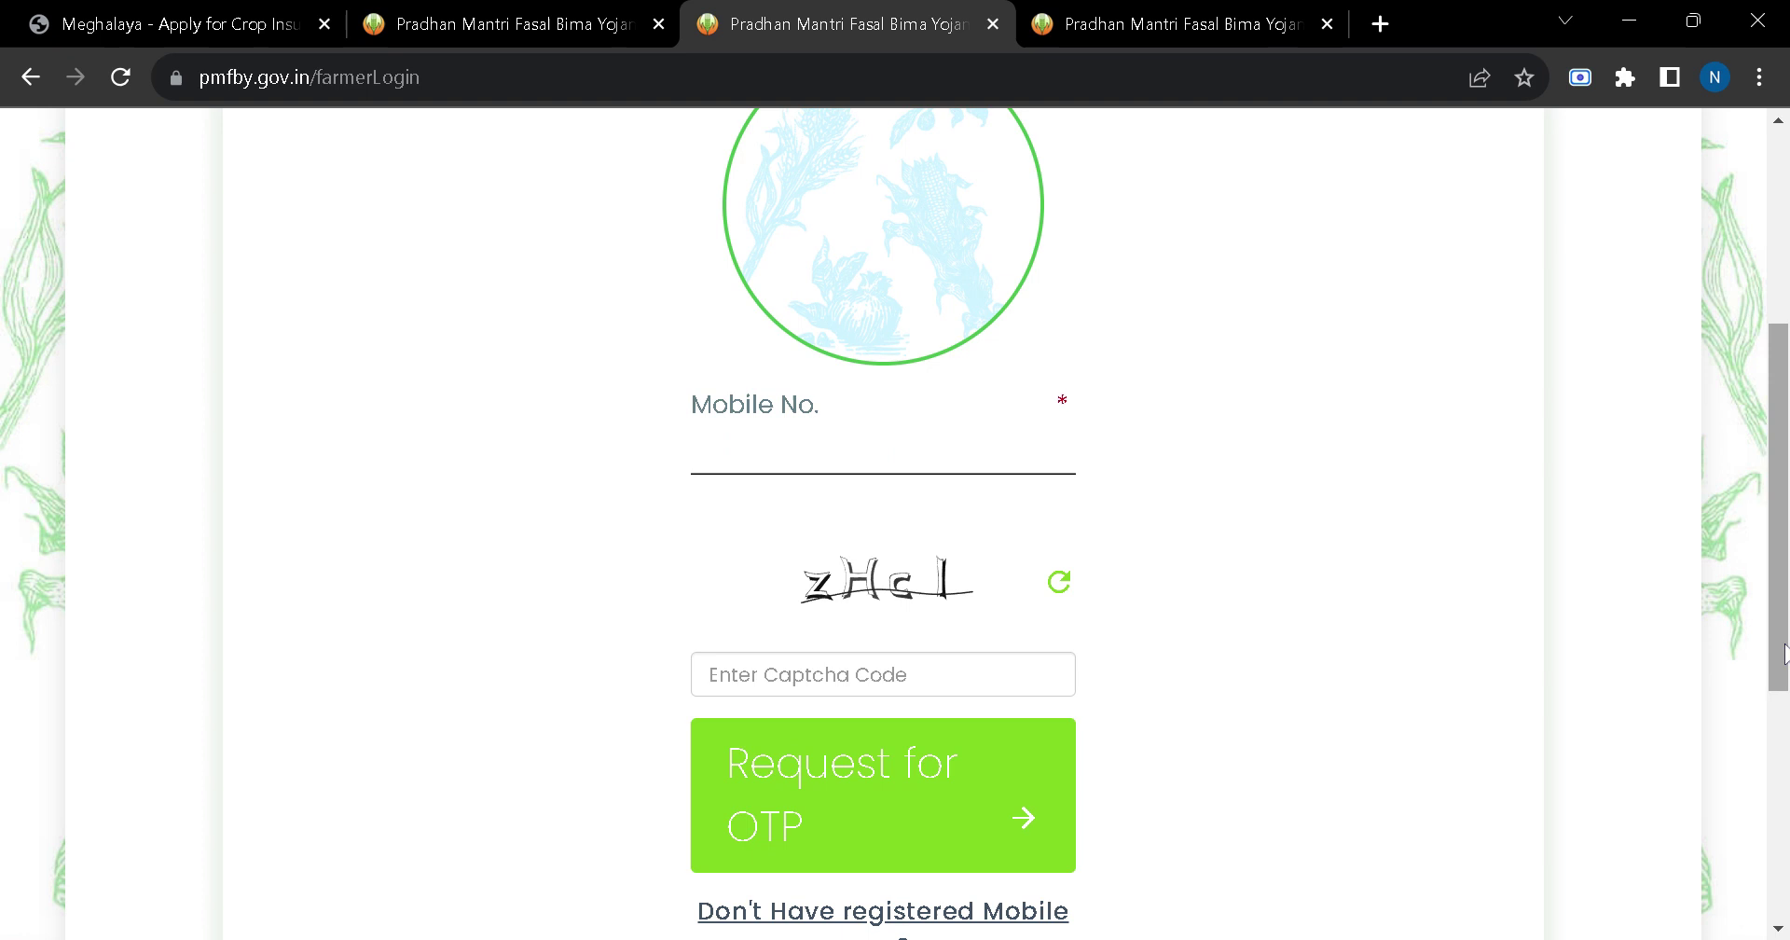
drag(1782, 652, 1779, 711)
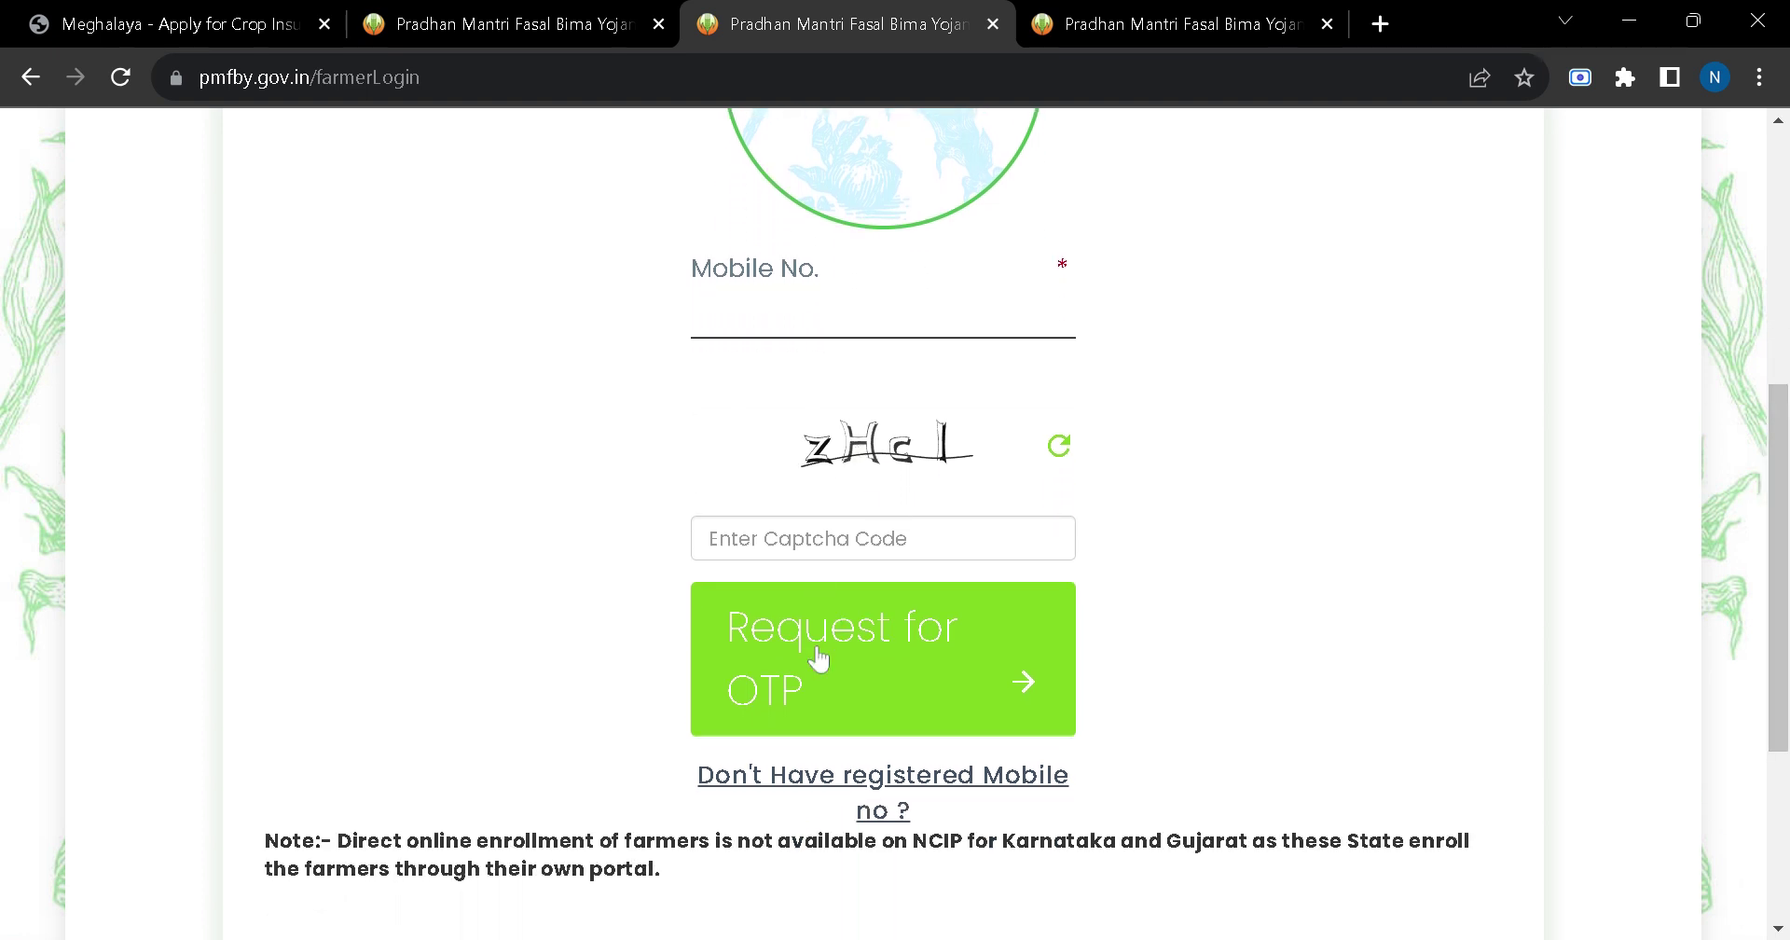
click(1611, 637)
- Consult the guide's status-checking steps, and open the Check Application Status form on the third Pradhan Mantri Fasal Bima Yojana portal page
click(222, 26)
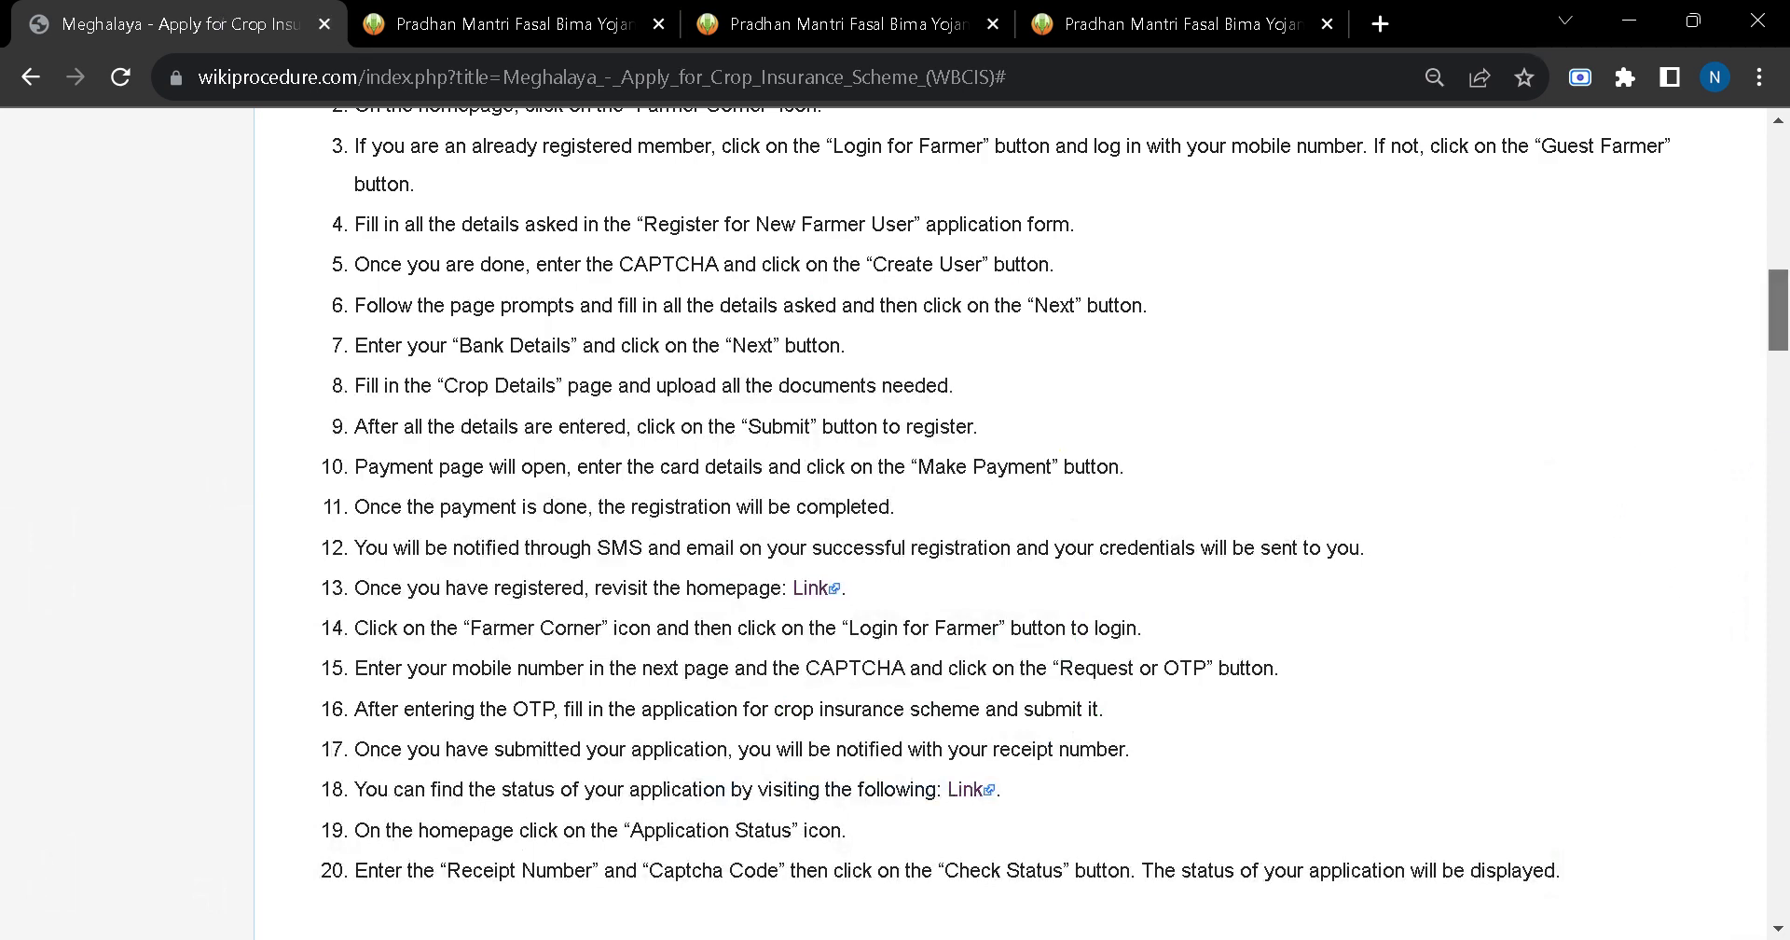
scroll(1725, 363, down, 3)
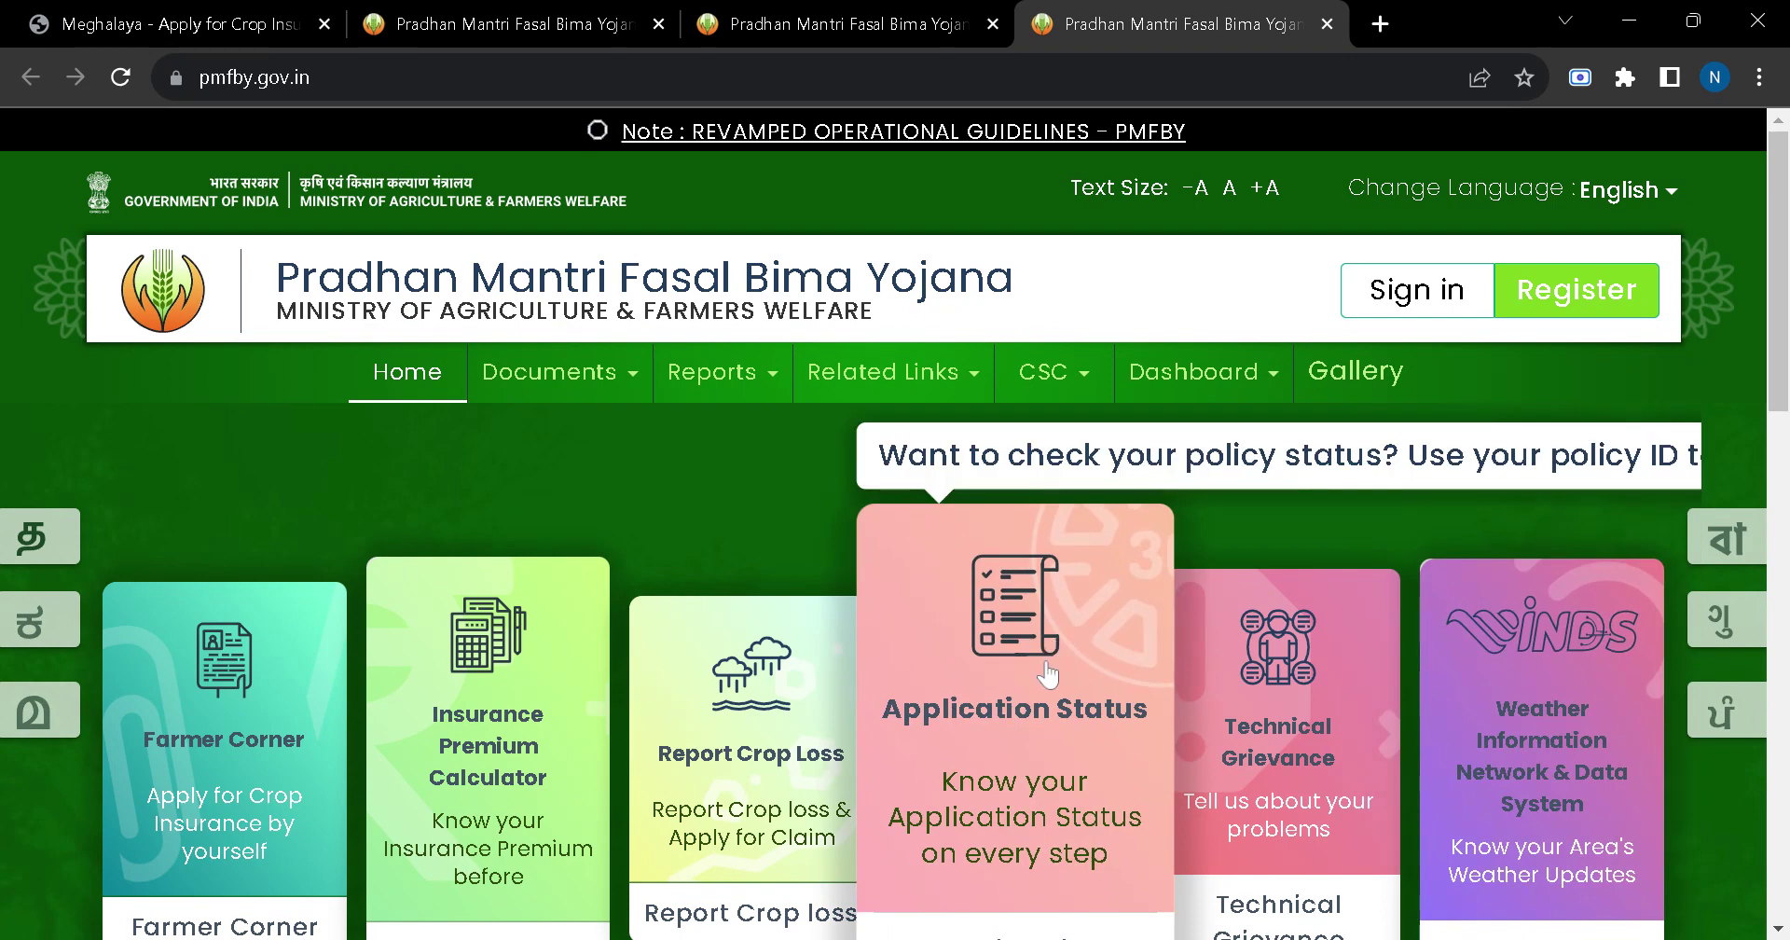
click(1049, 673)
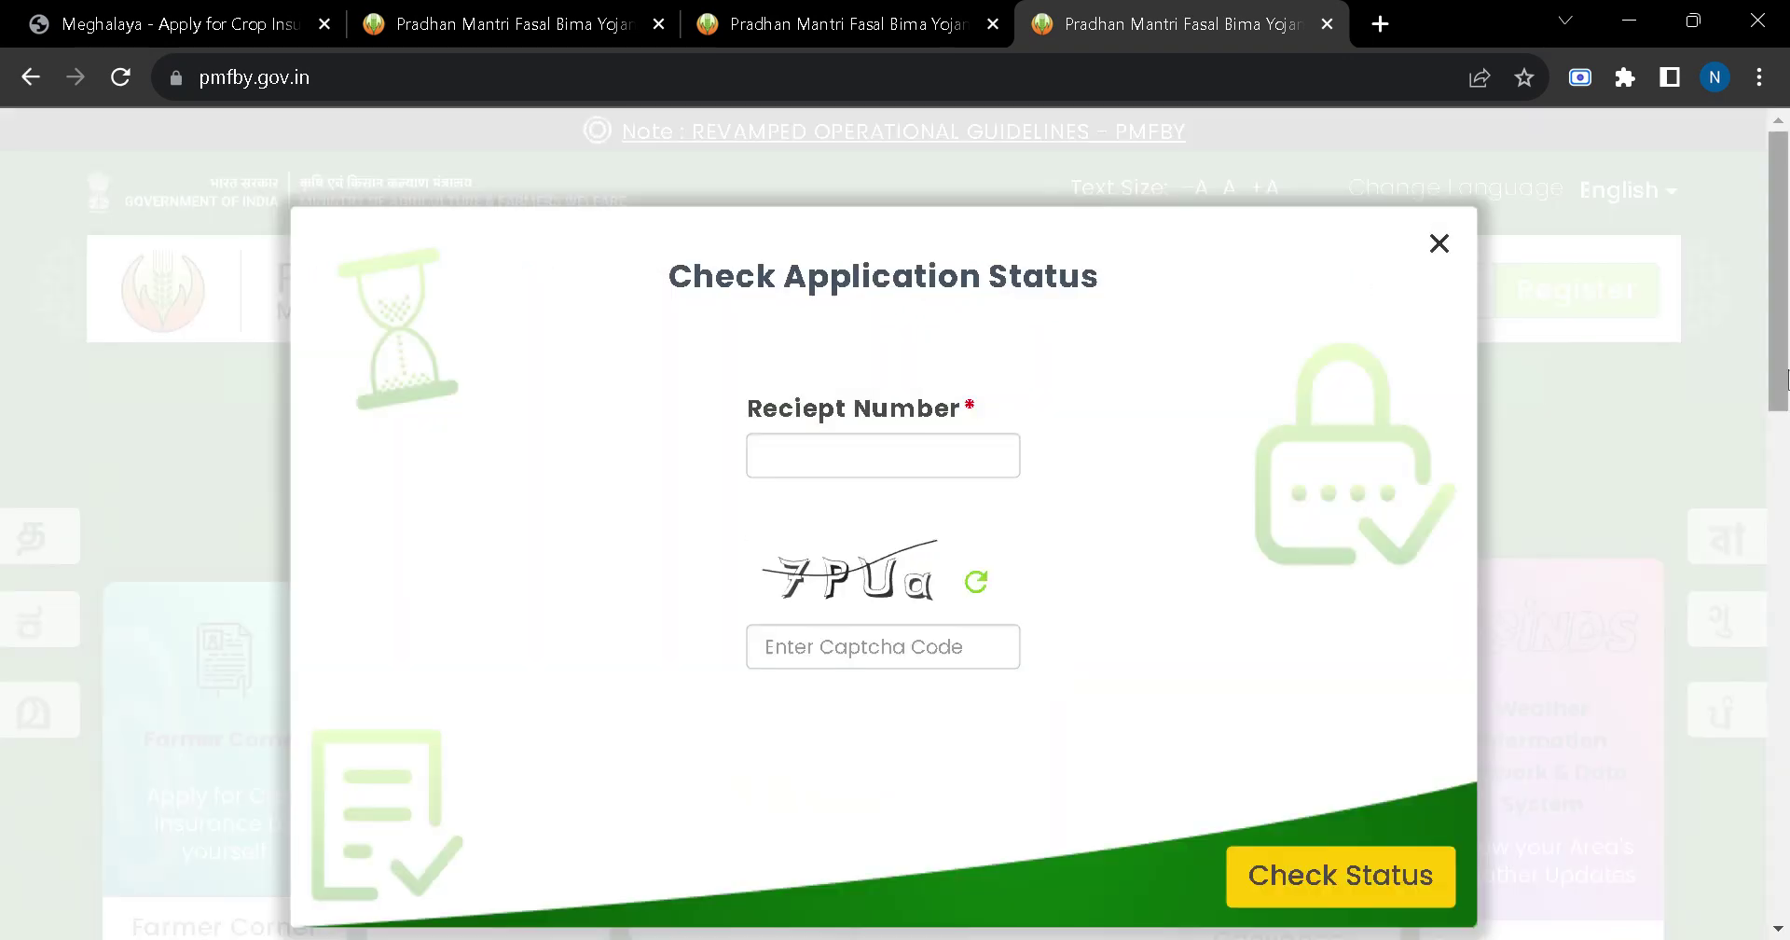
drag(1785, 368, 1785, 419)
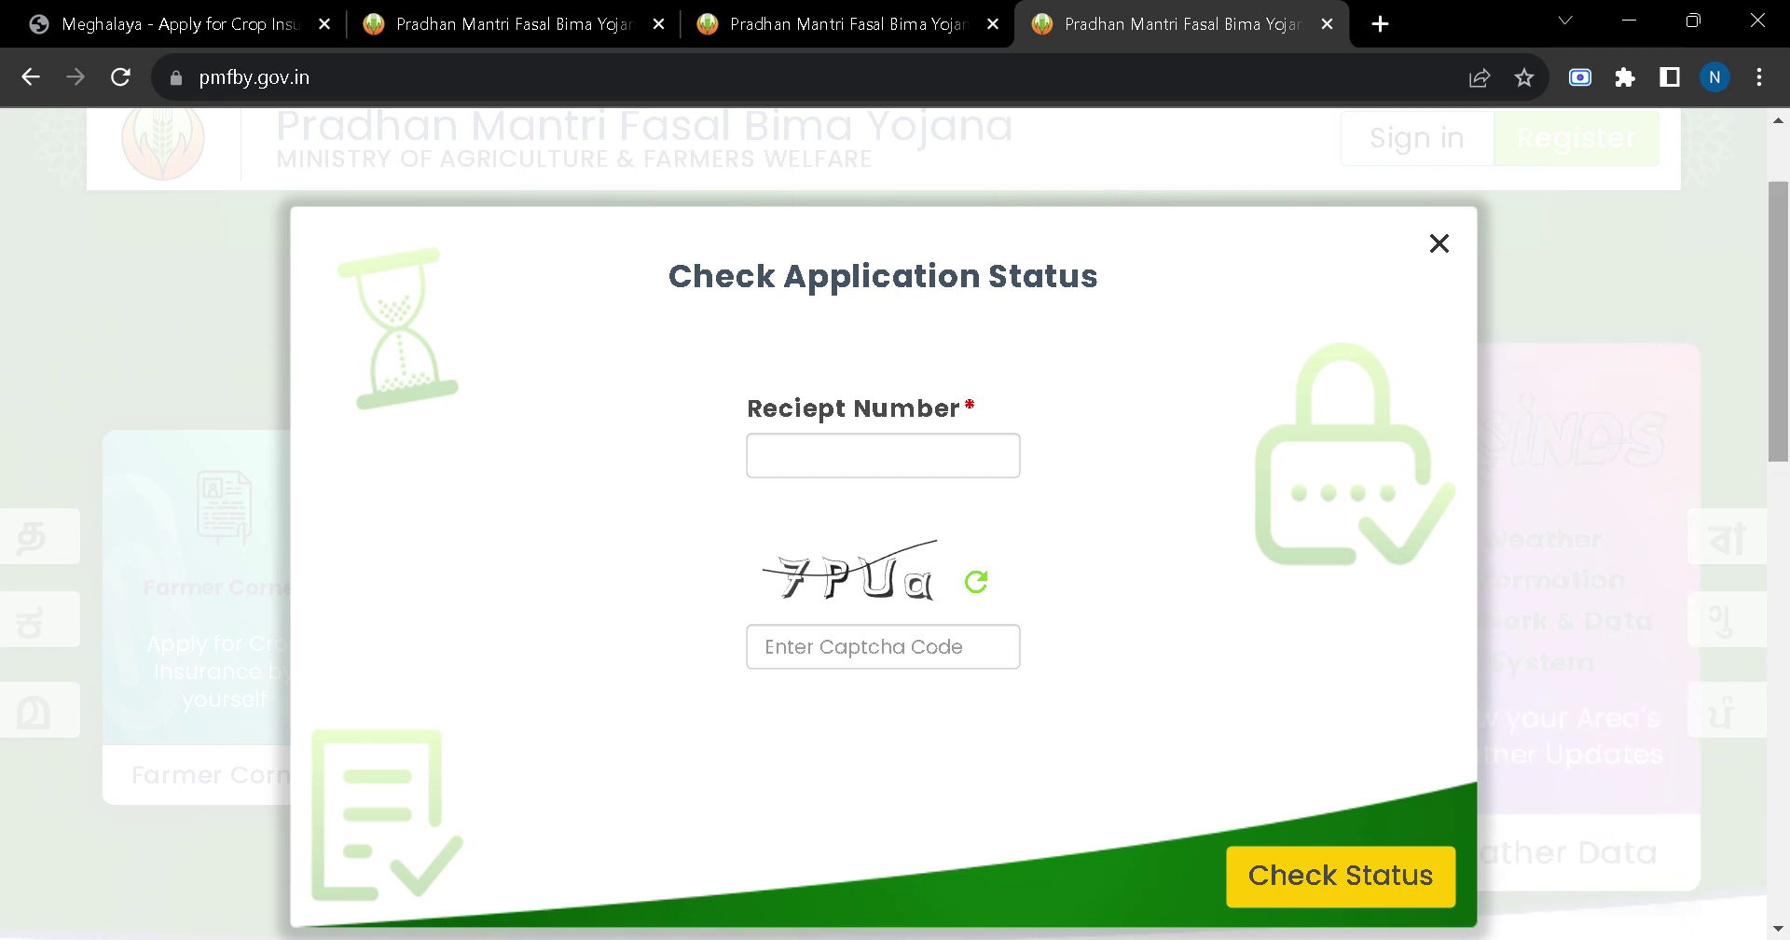
drag(1785, 457, 1786, 479)
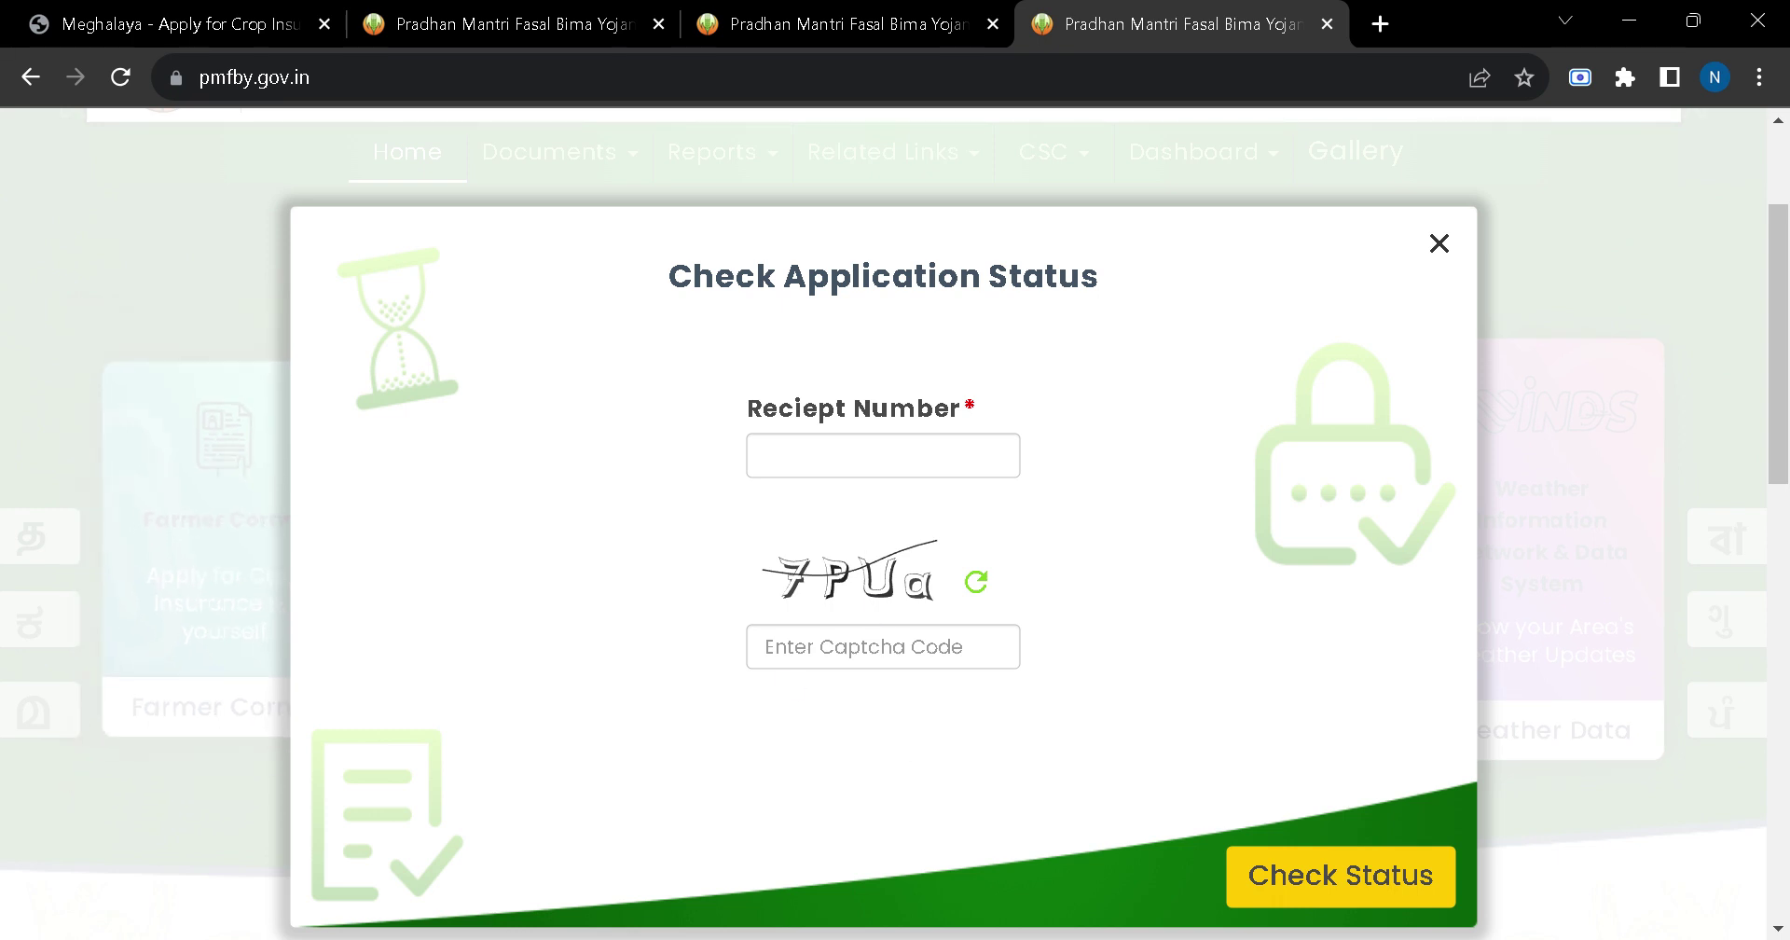
- Return to the beginning of the Wikiprocedure crop insurance guide for Meghalaya
click(170, 15)
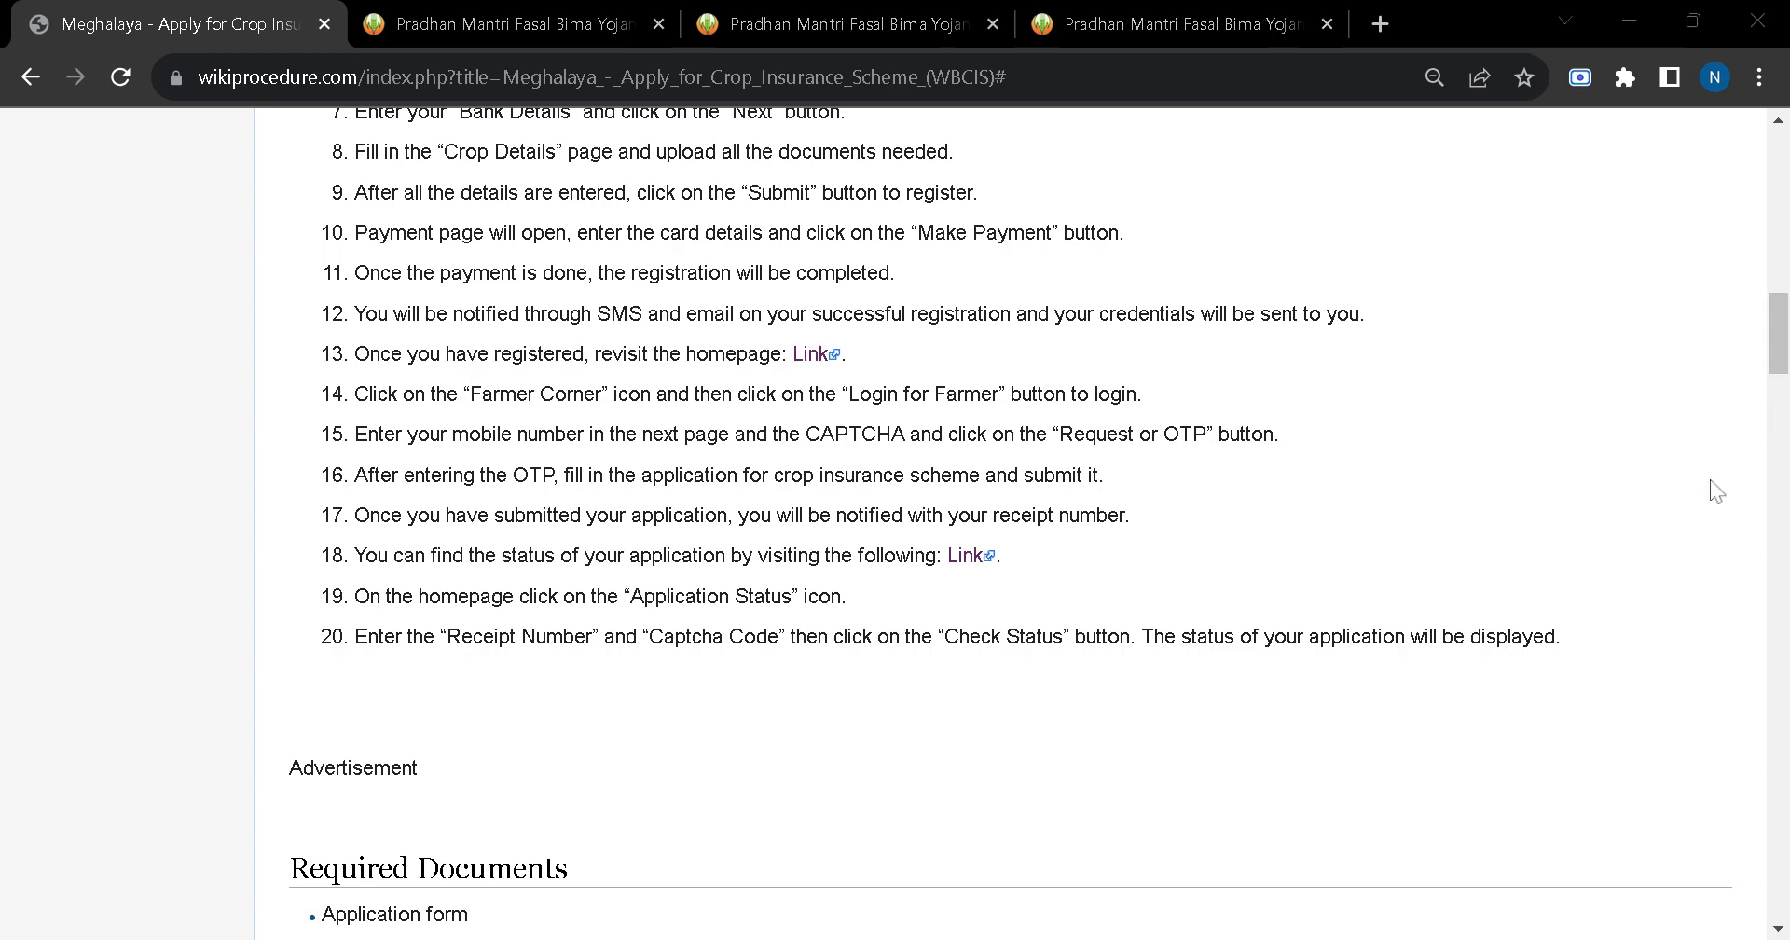
drag(1783, 373, 1785, 222)
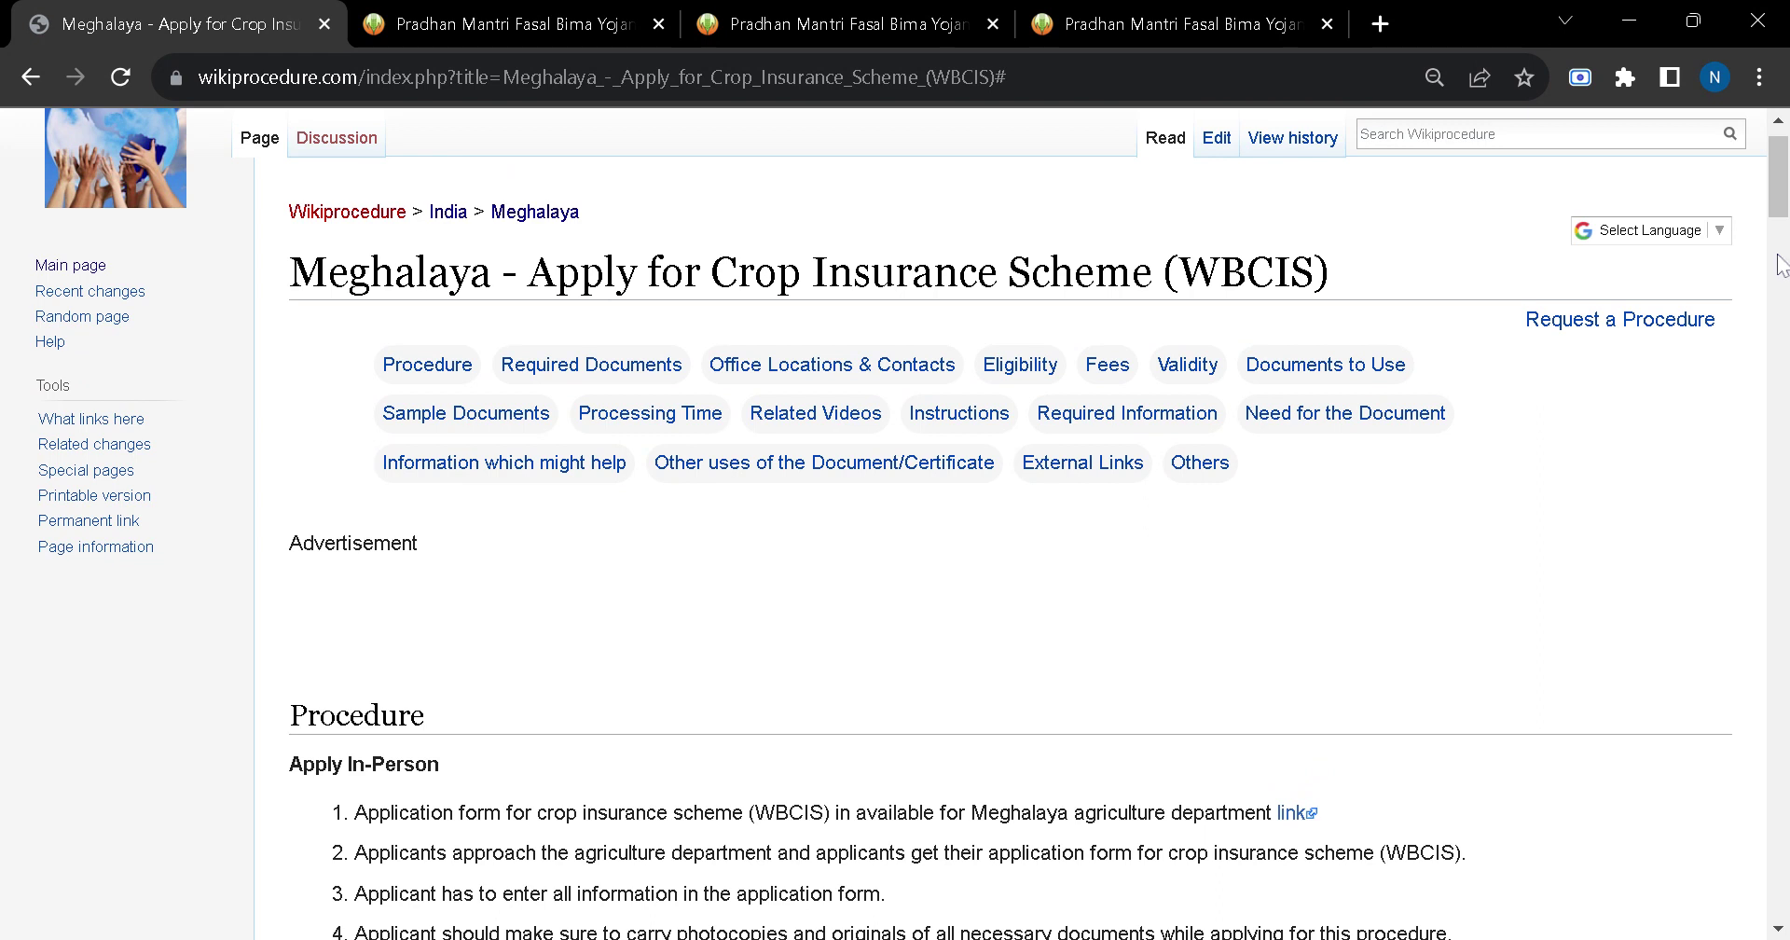
scroll(1776, 215, up, 1)
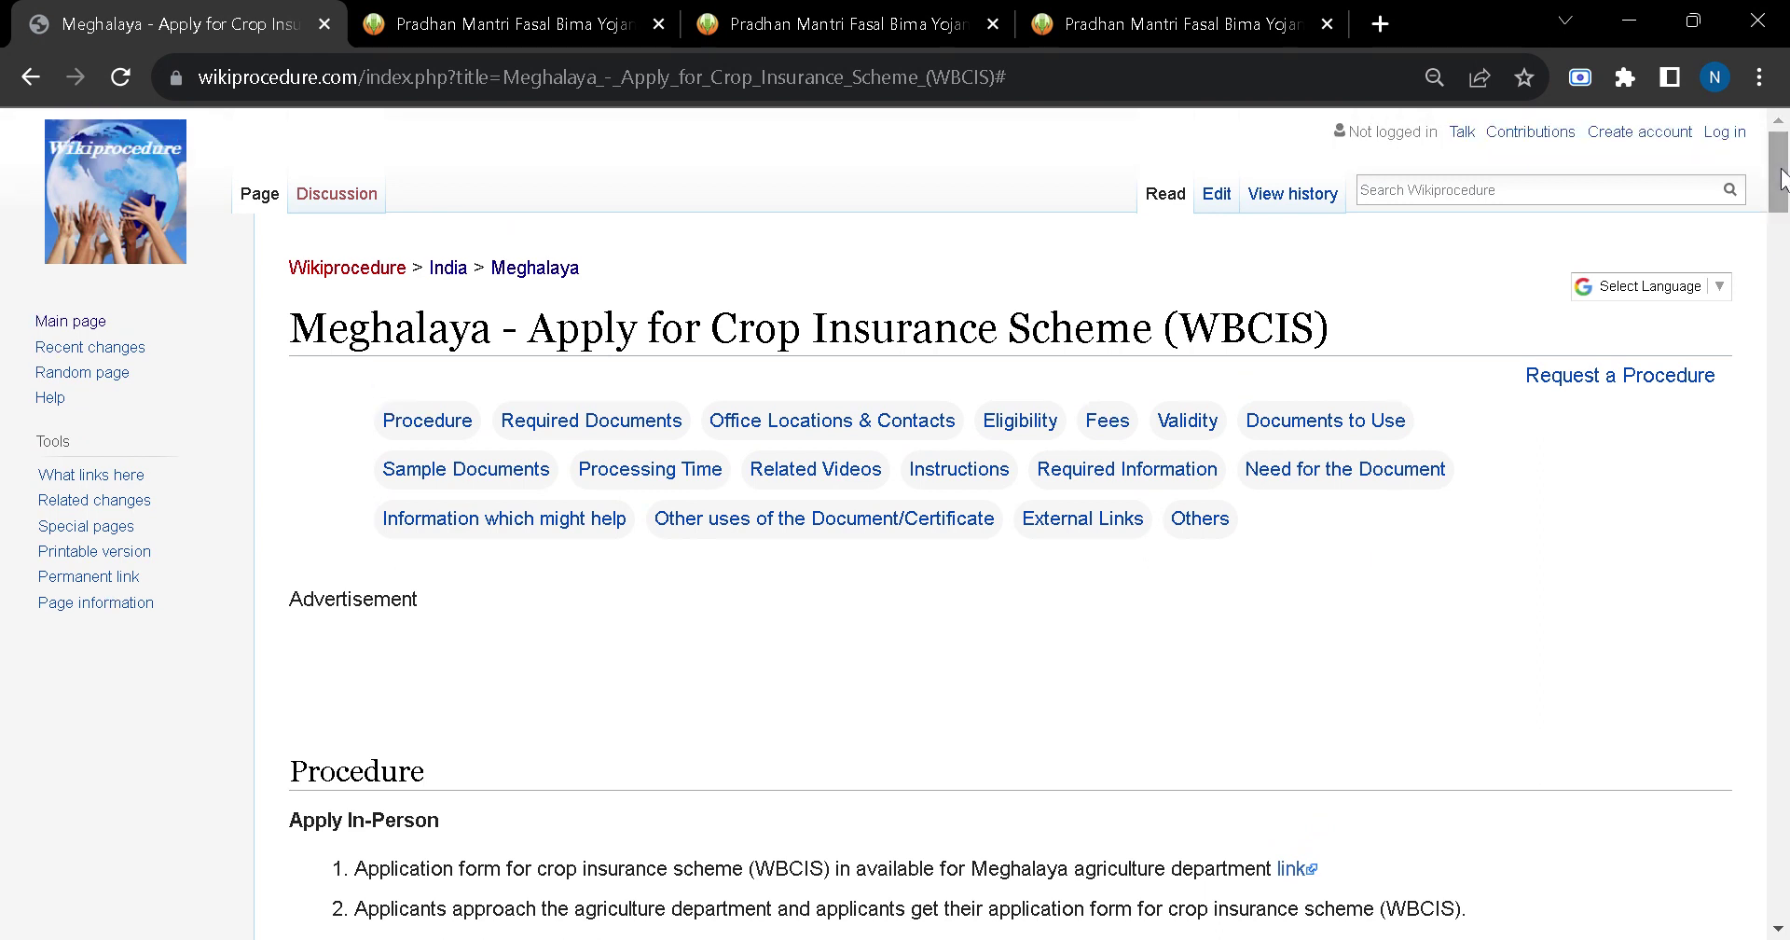